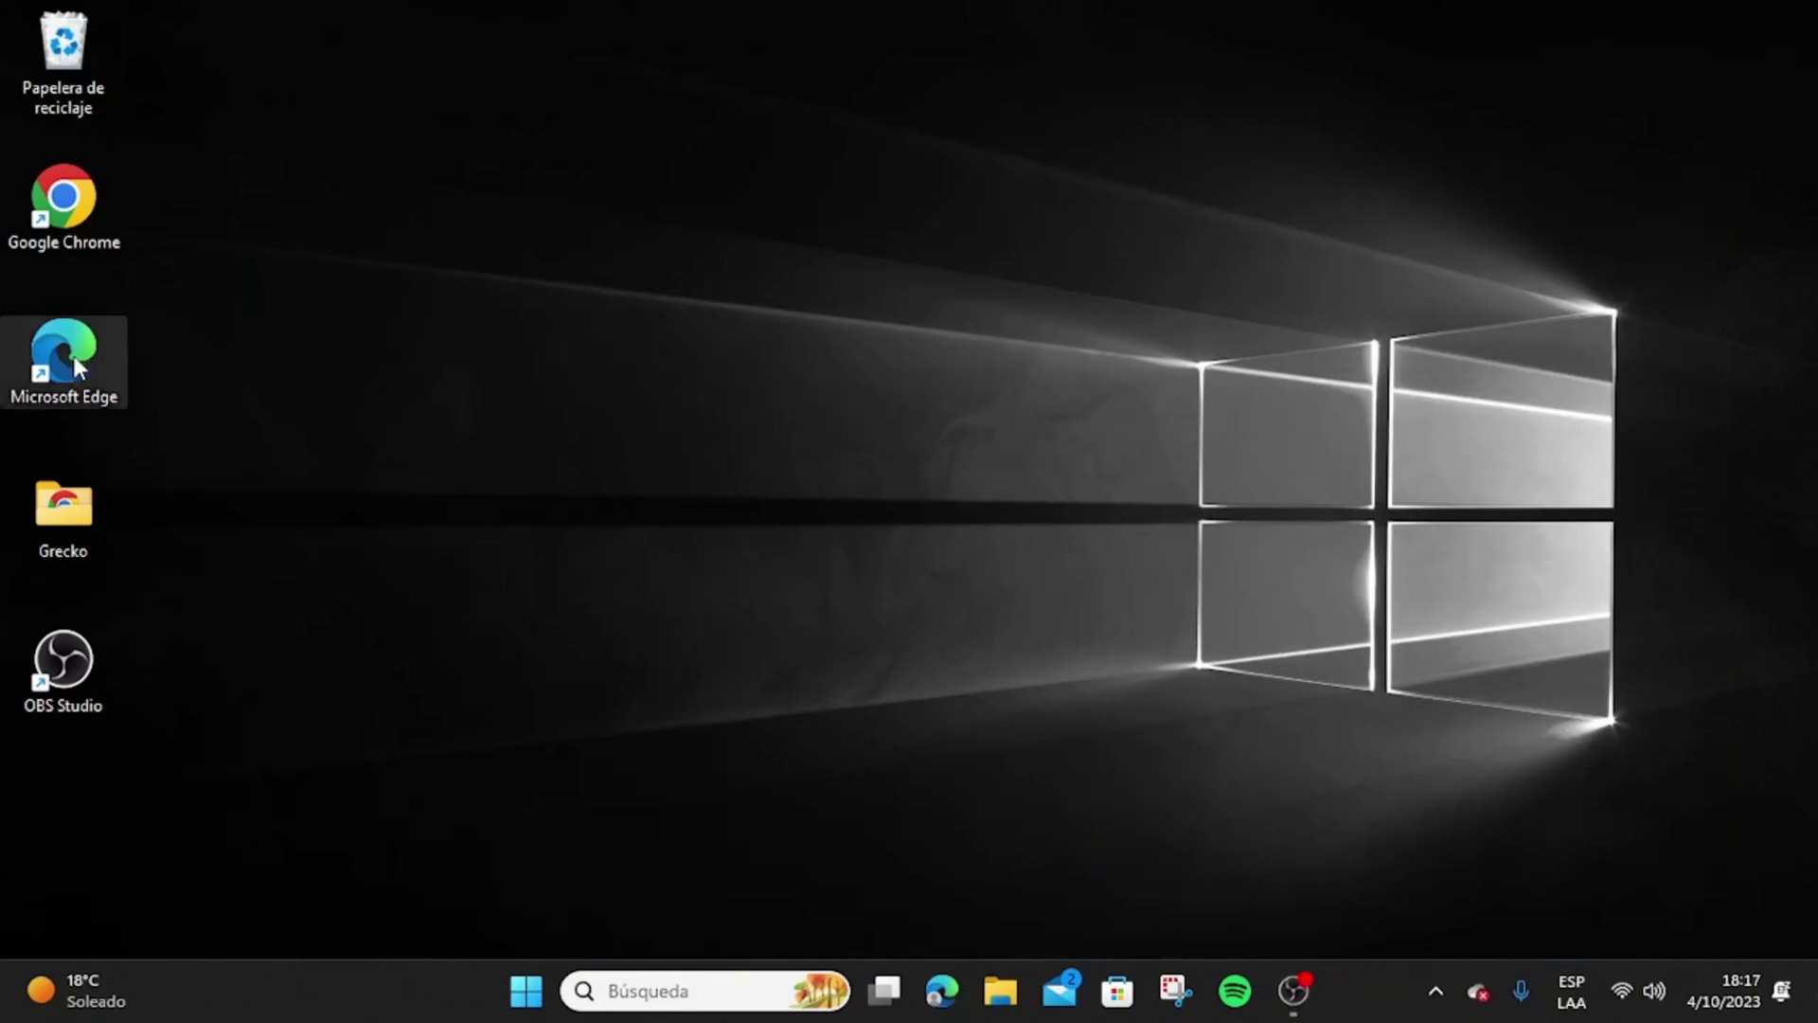
Open the NovaStar downloads page (novastar.tech/downloads) in Edge.
double_click(72, 355)
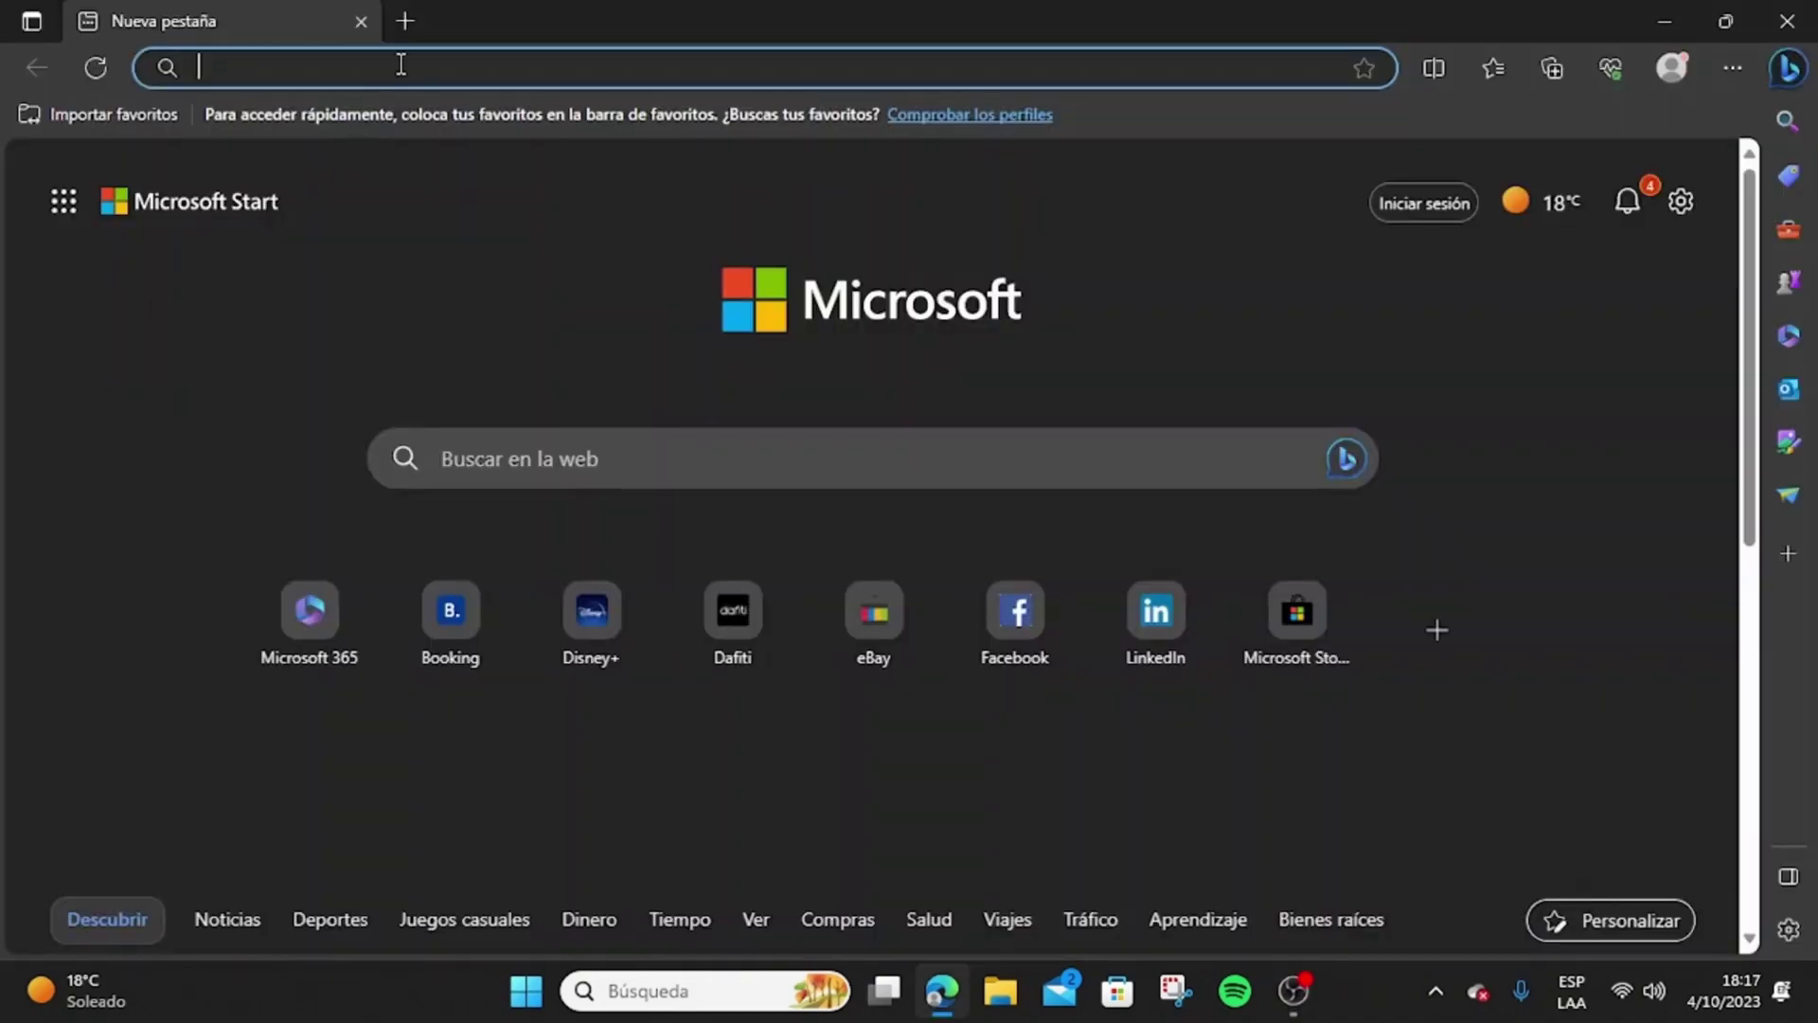
left_click(401, 65)
type("https://www.novastar.tech/downloads/")
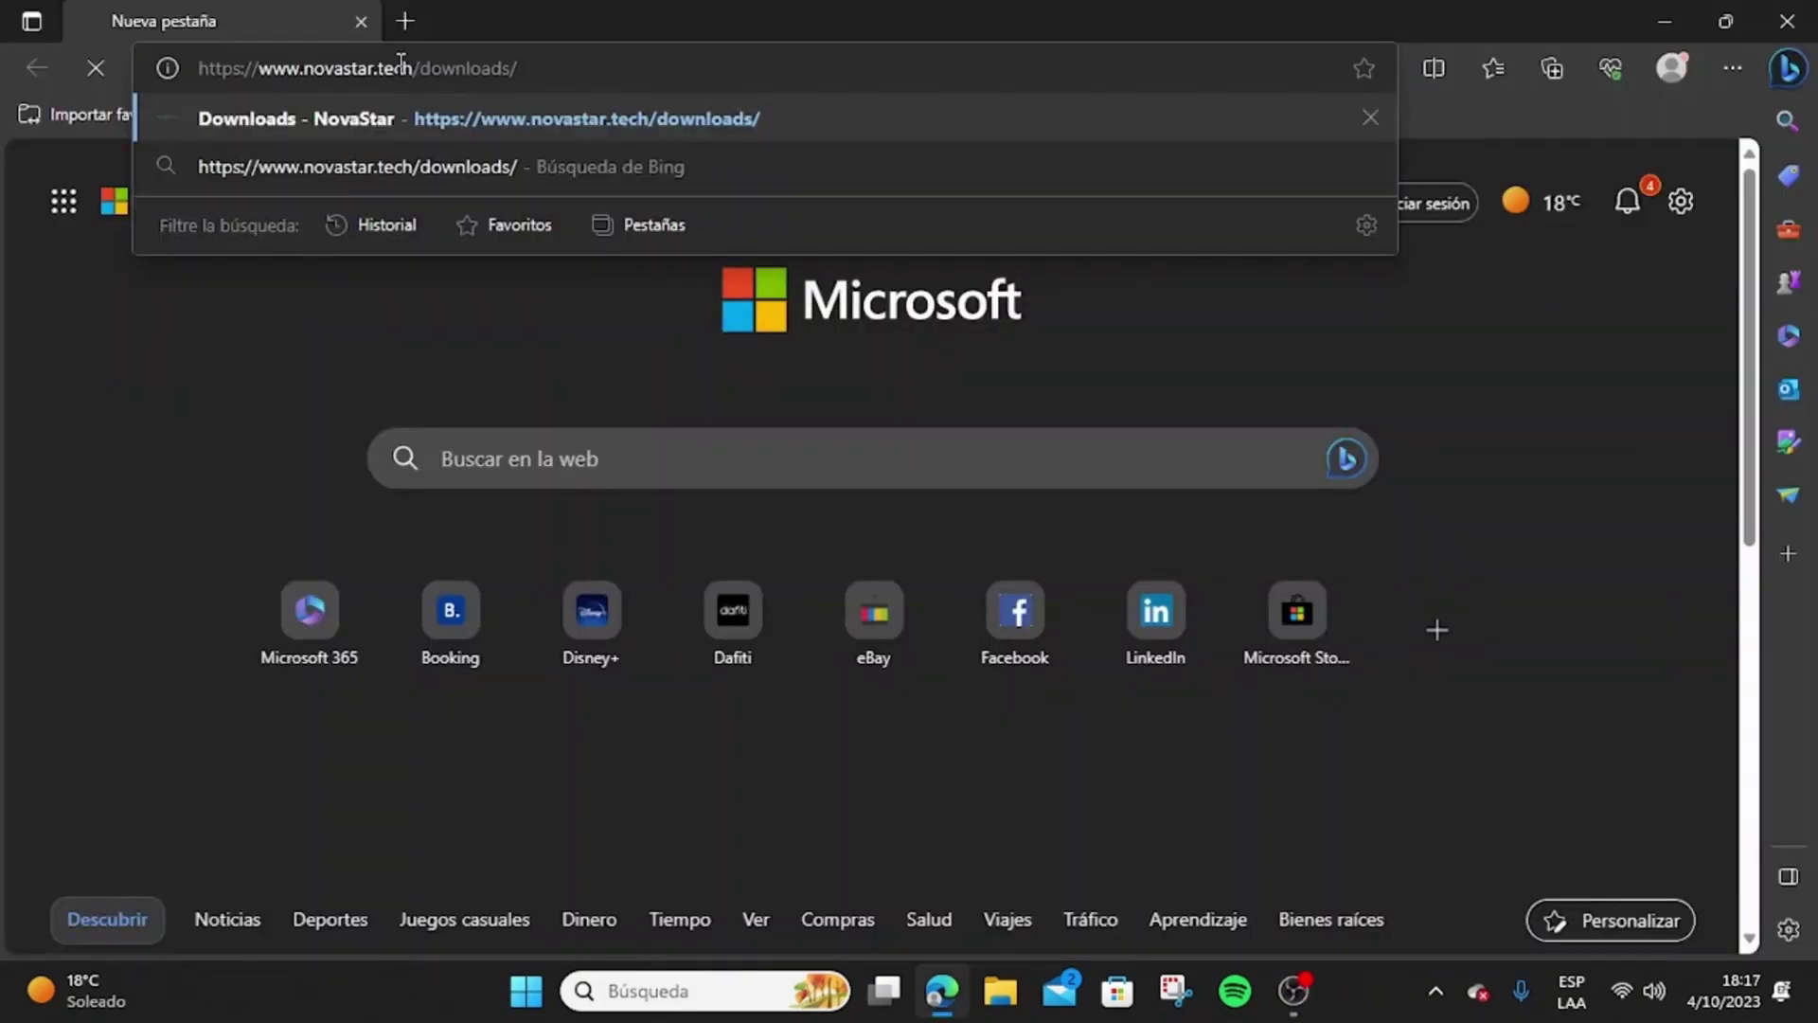
key("Return")
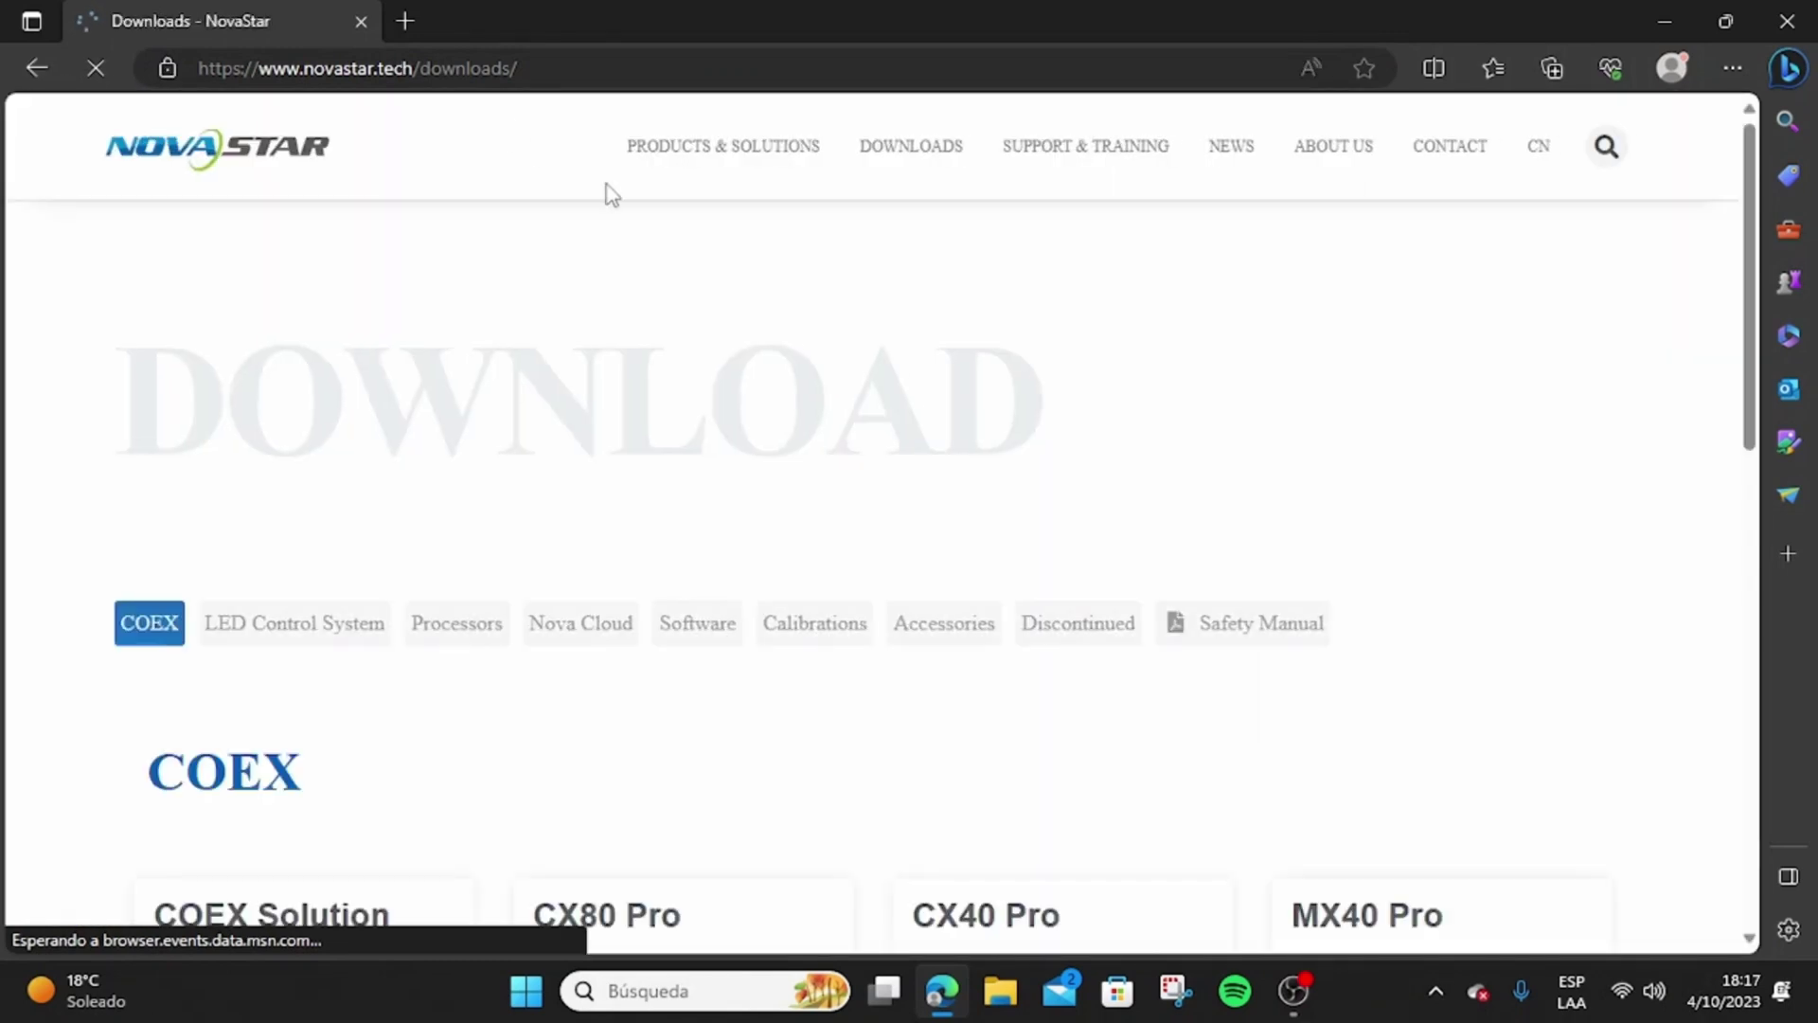
Download NovaLCT V5.4.7 from the Software downloads section.
scroll(965, 379, "down", 2)
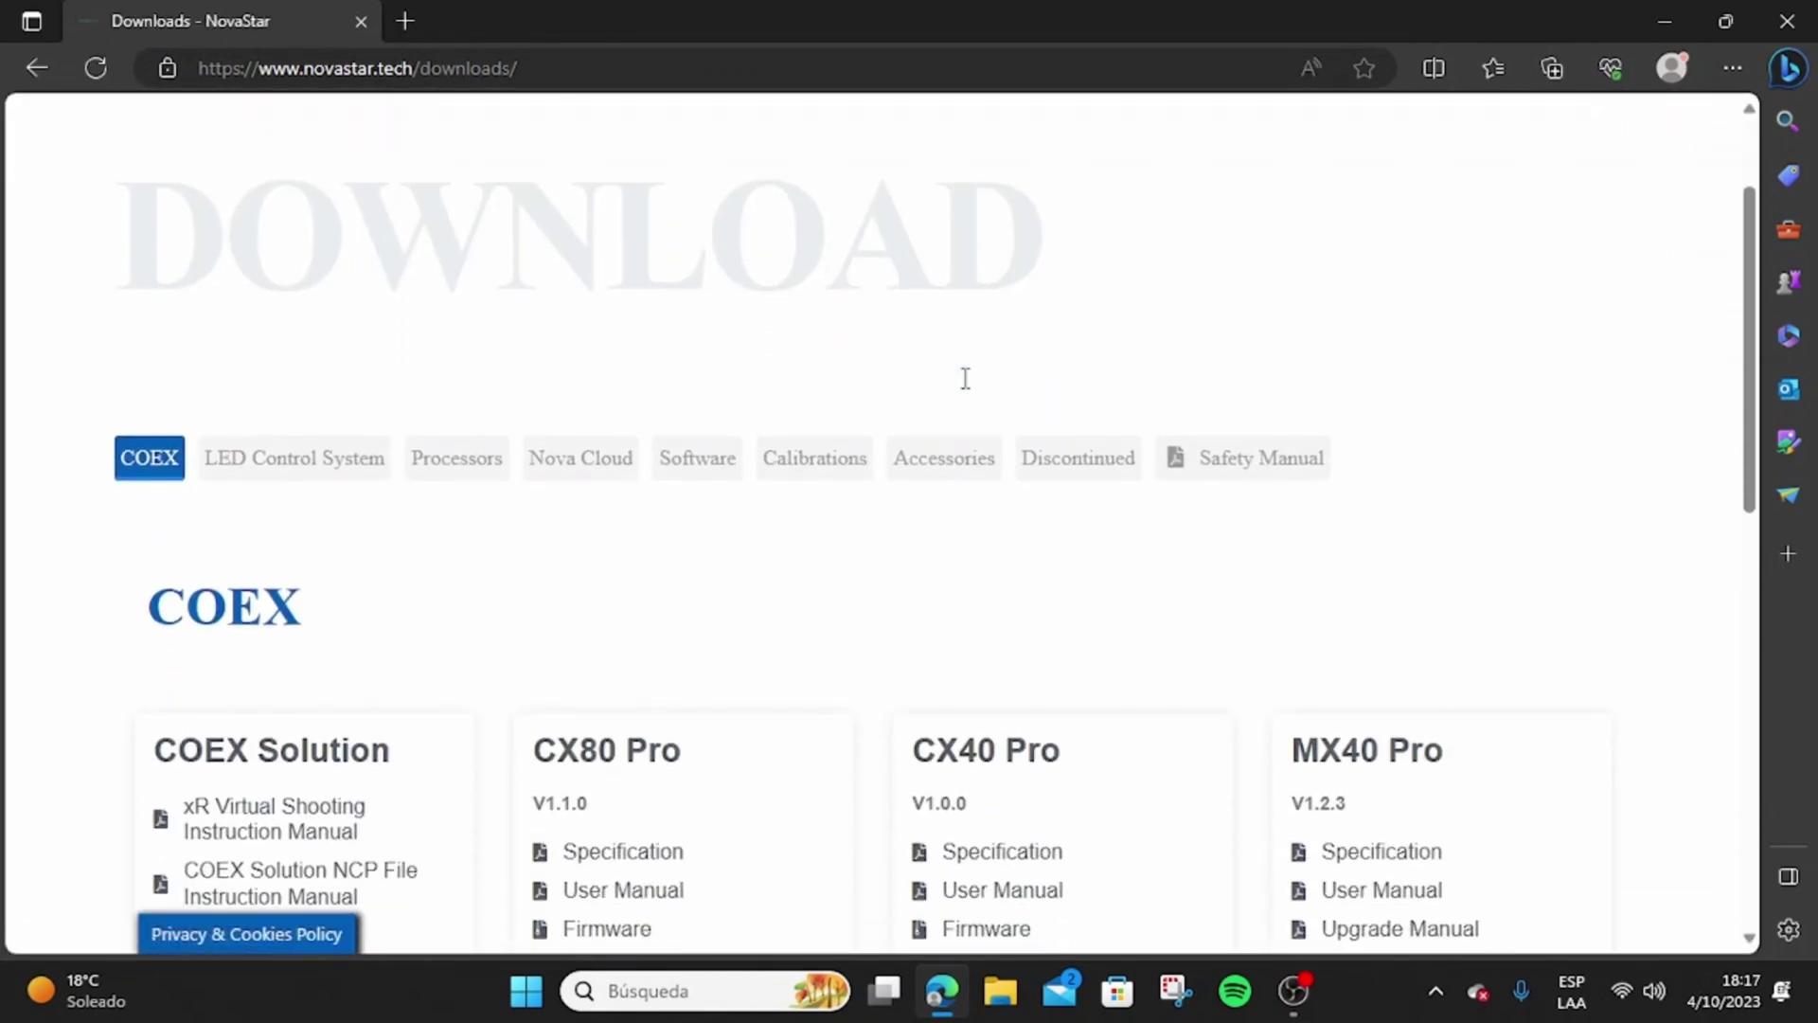
left_click(716, 471)
scroll(720, 483, "down", 15)
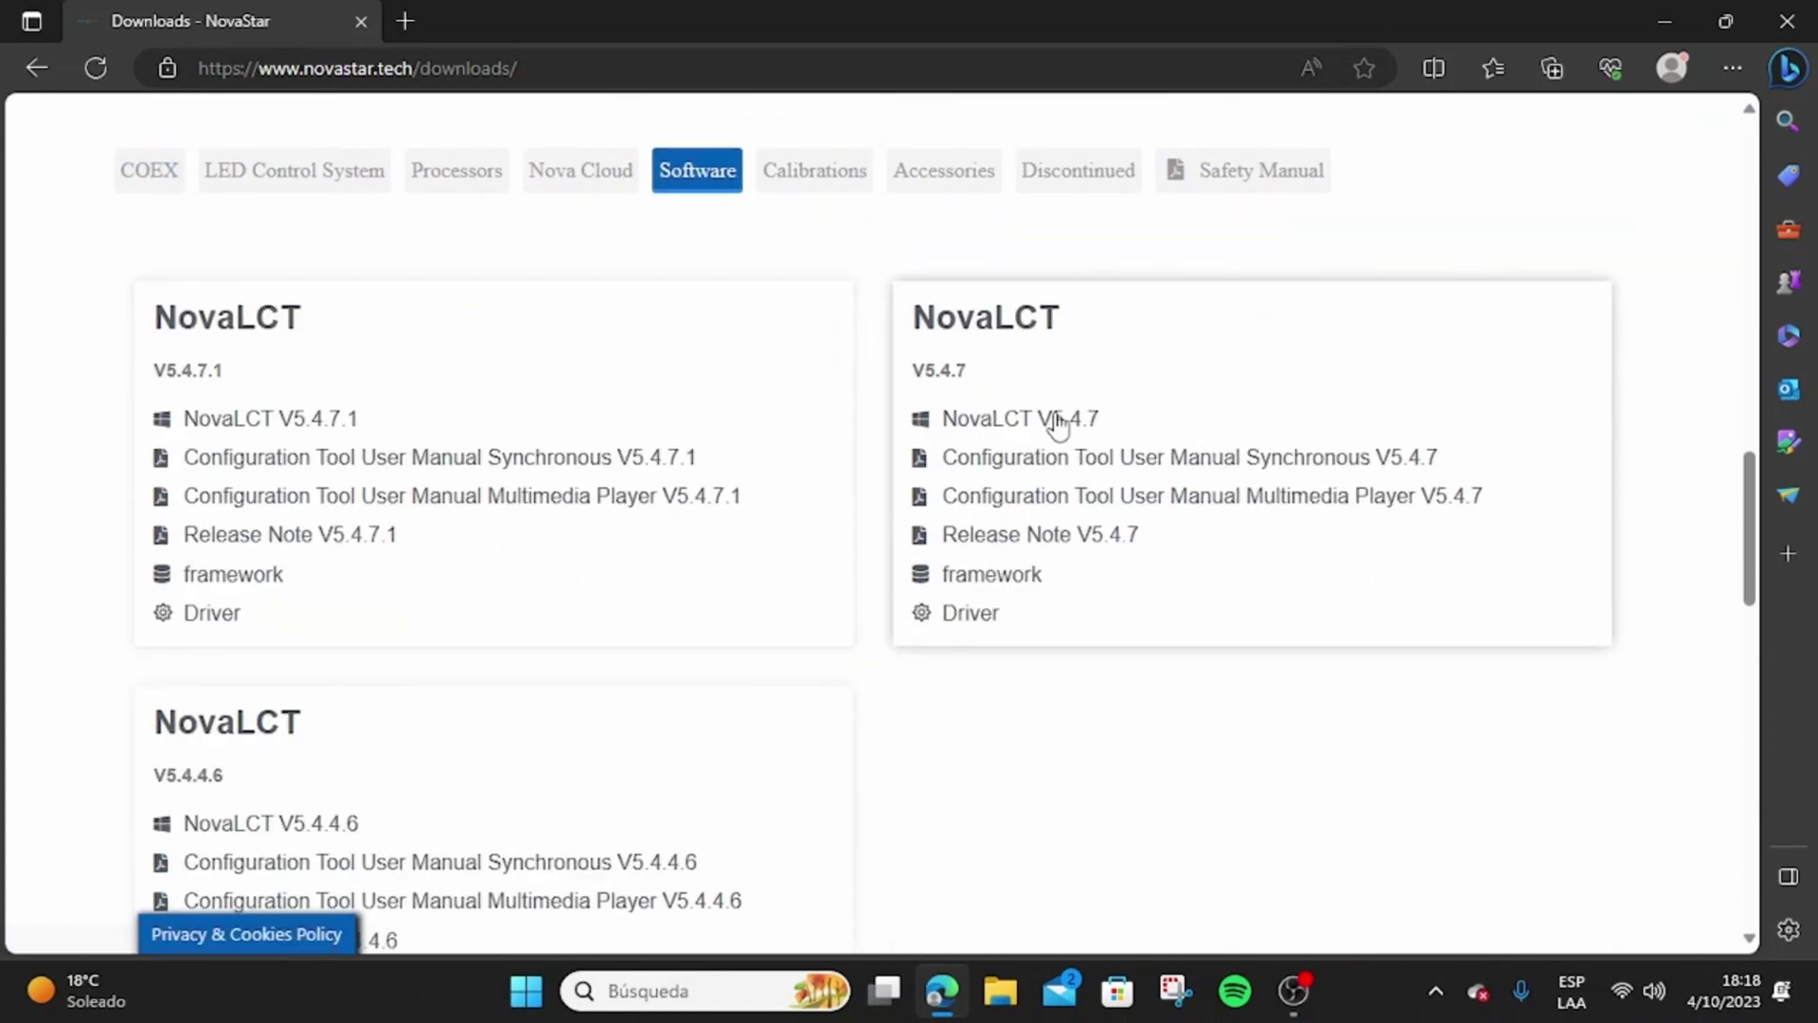
left_click(966, 428)
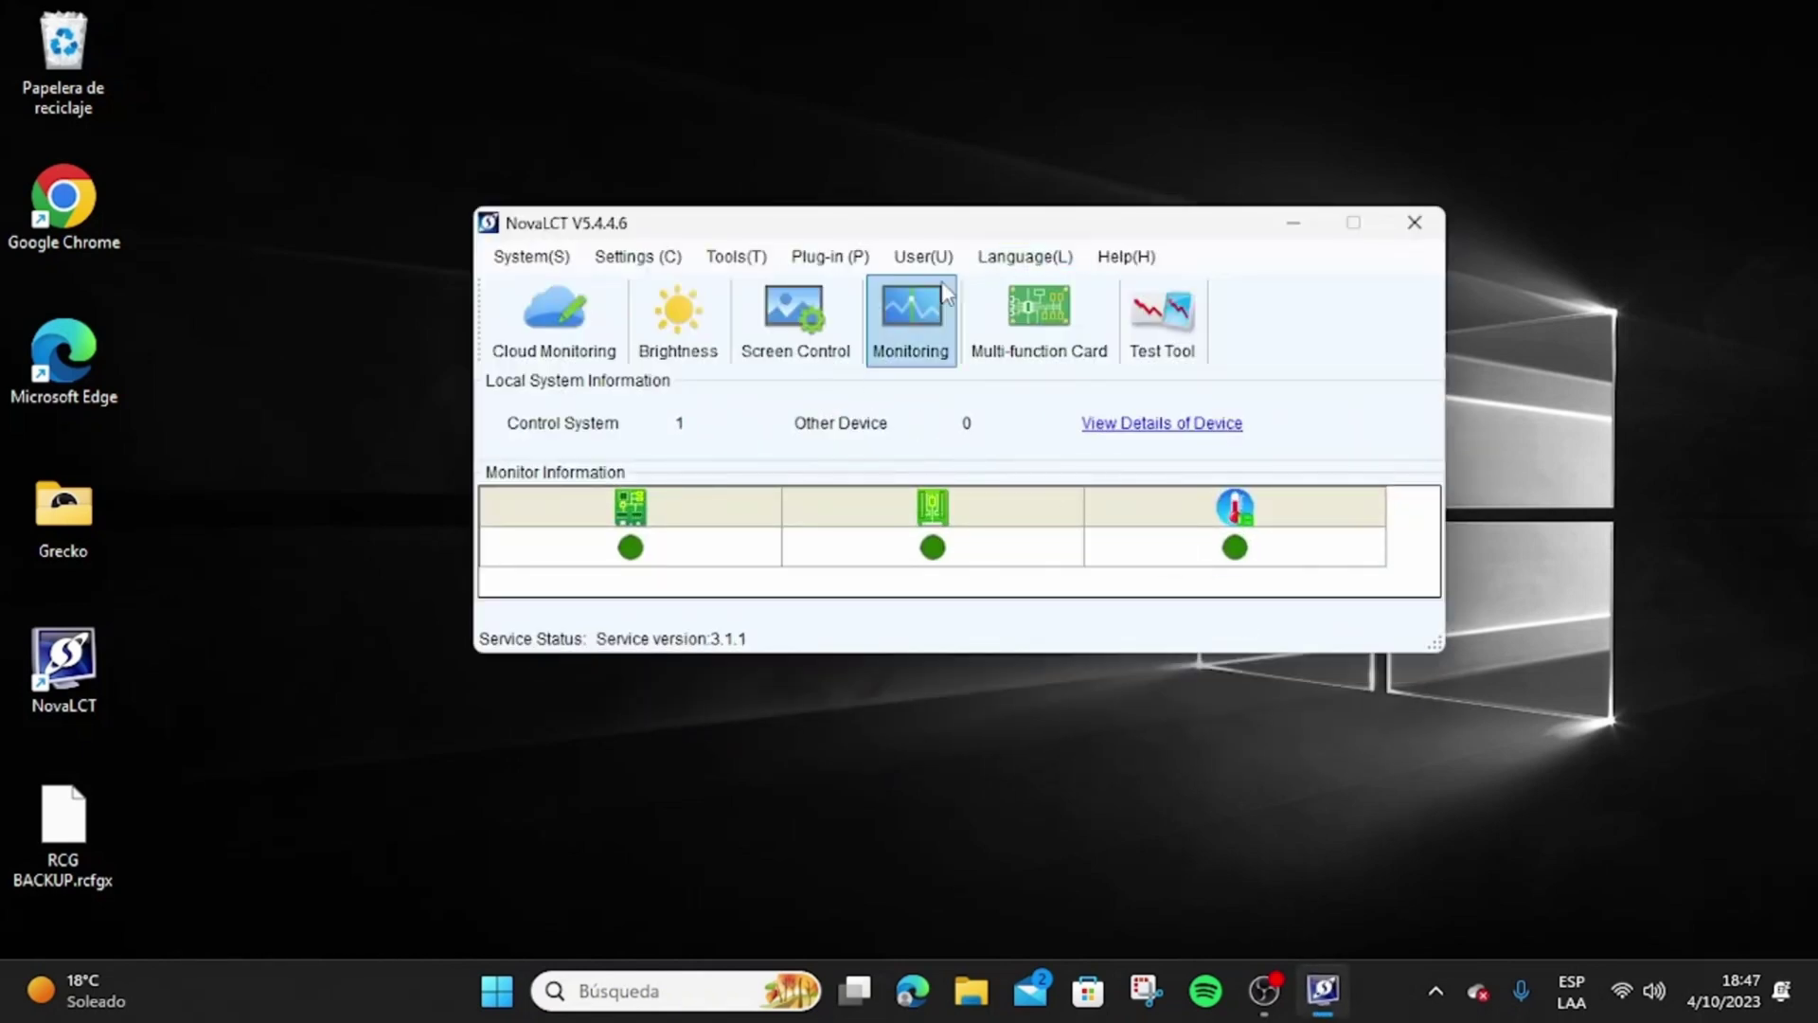
Log in to NovaLCT as Advanced Synchronous System User with the account password.
left_click(925, 261)
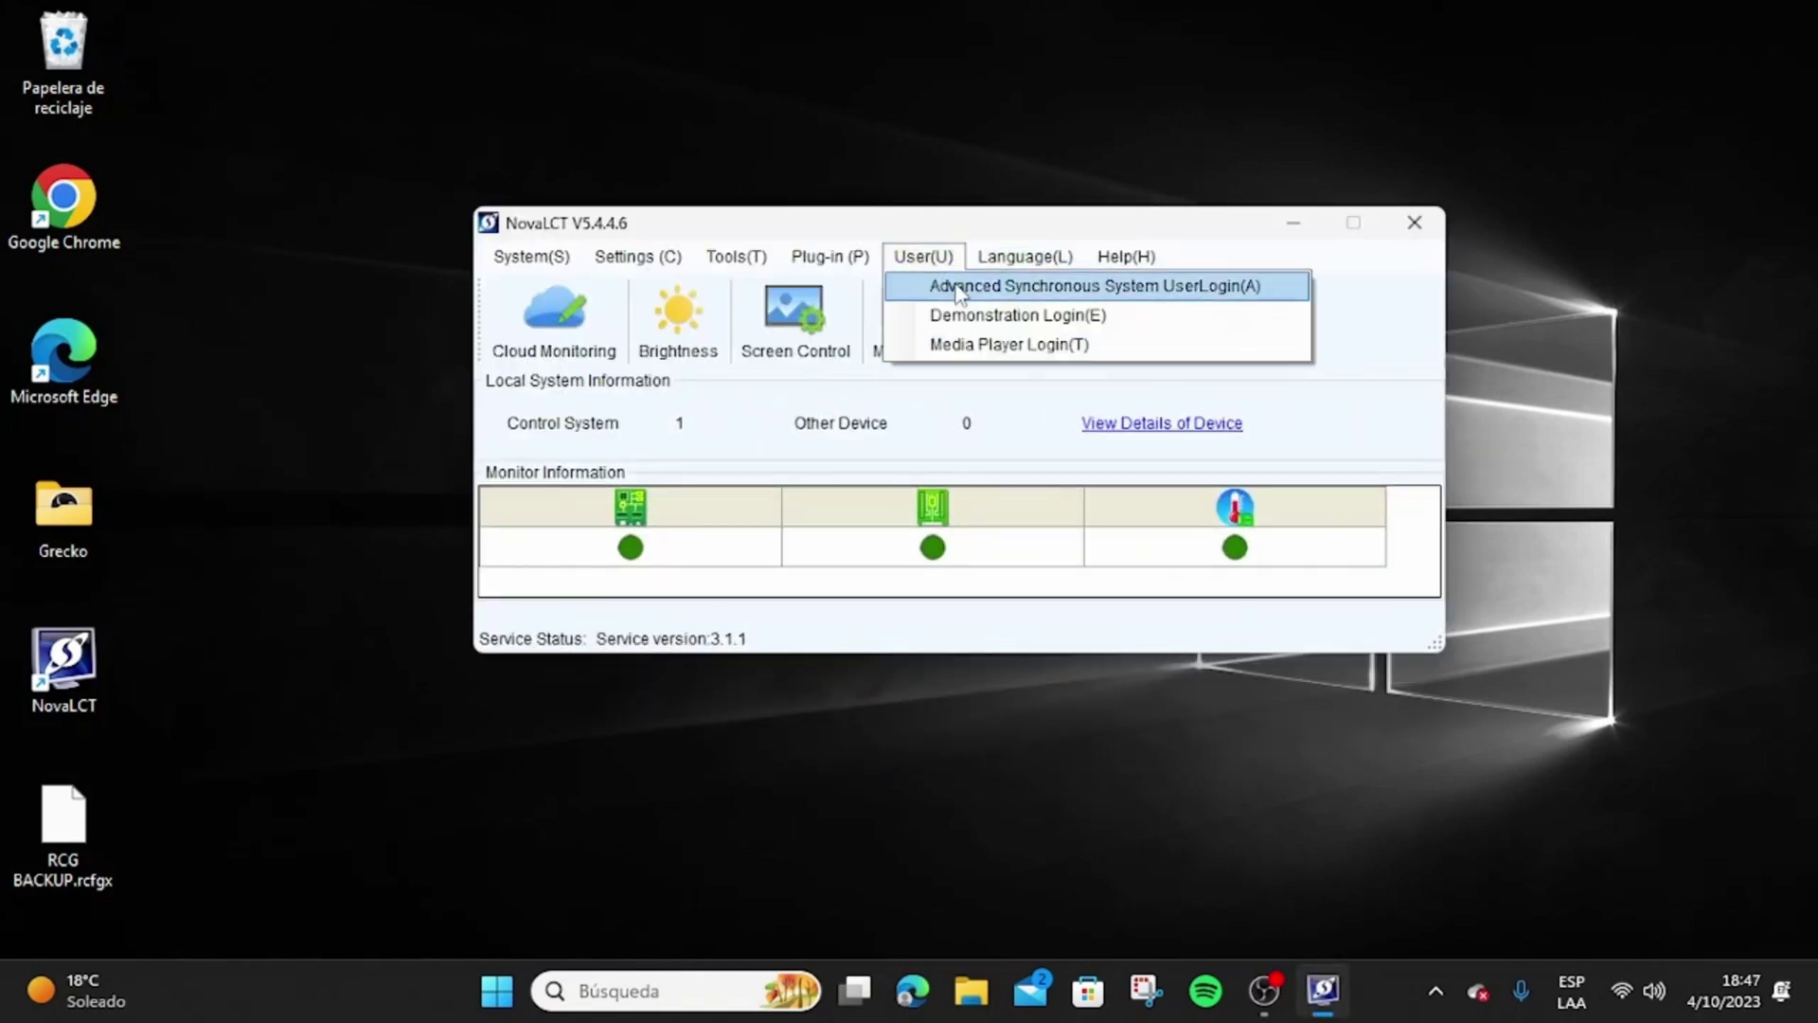
left_click(958, 288)
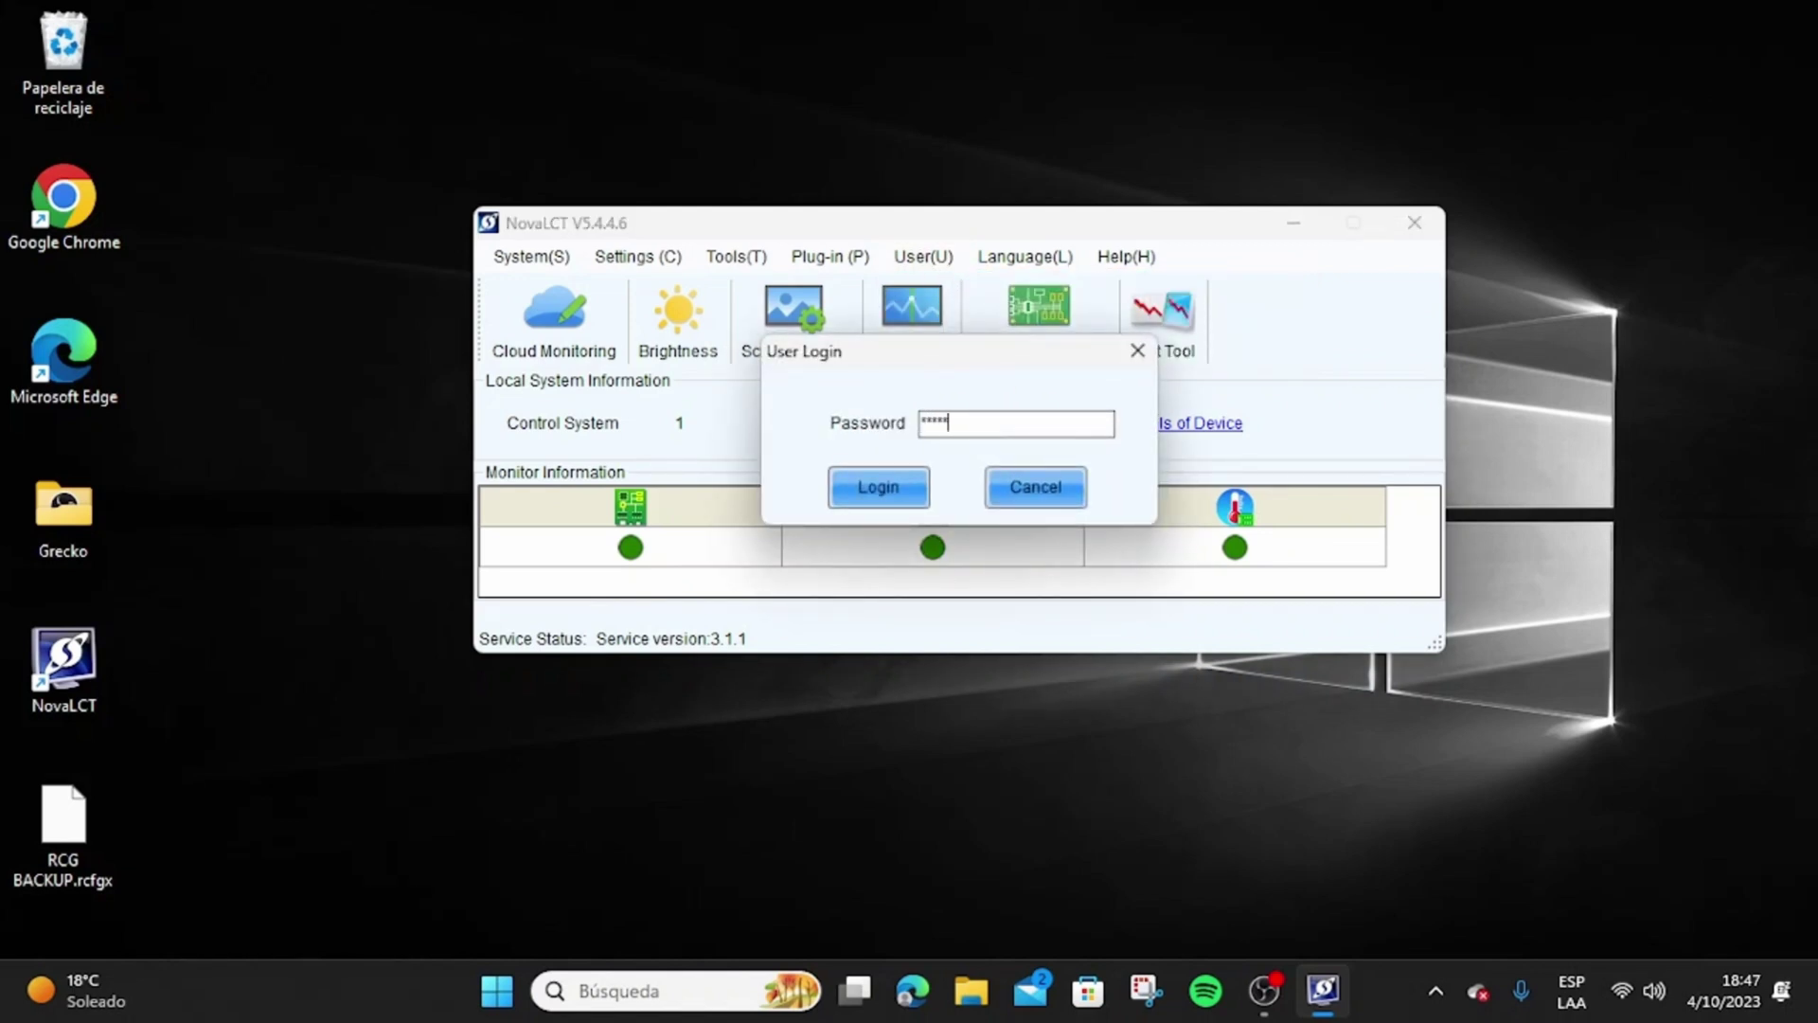
key("Return")
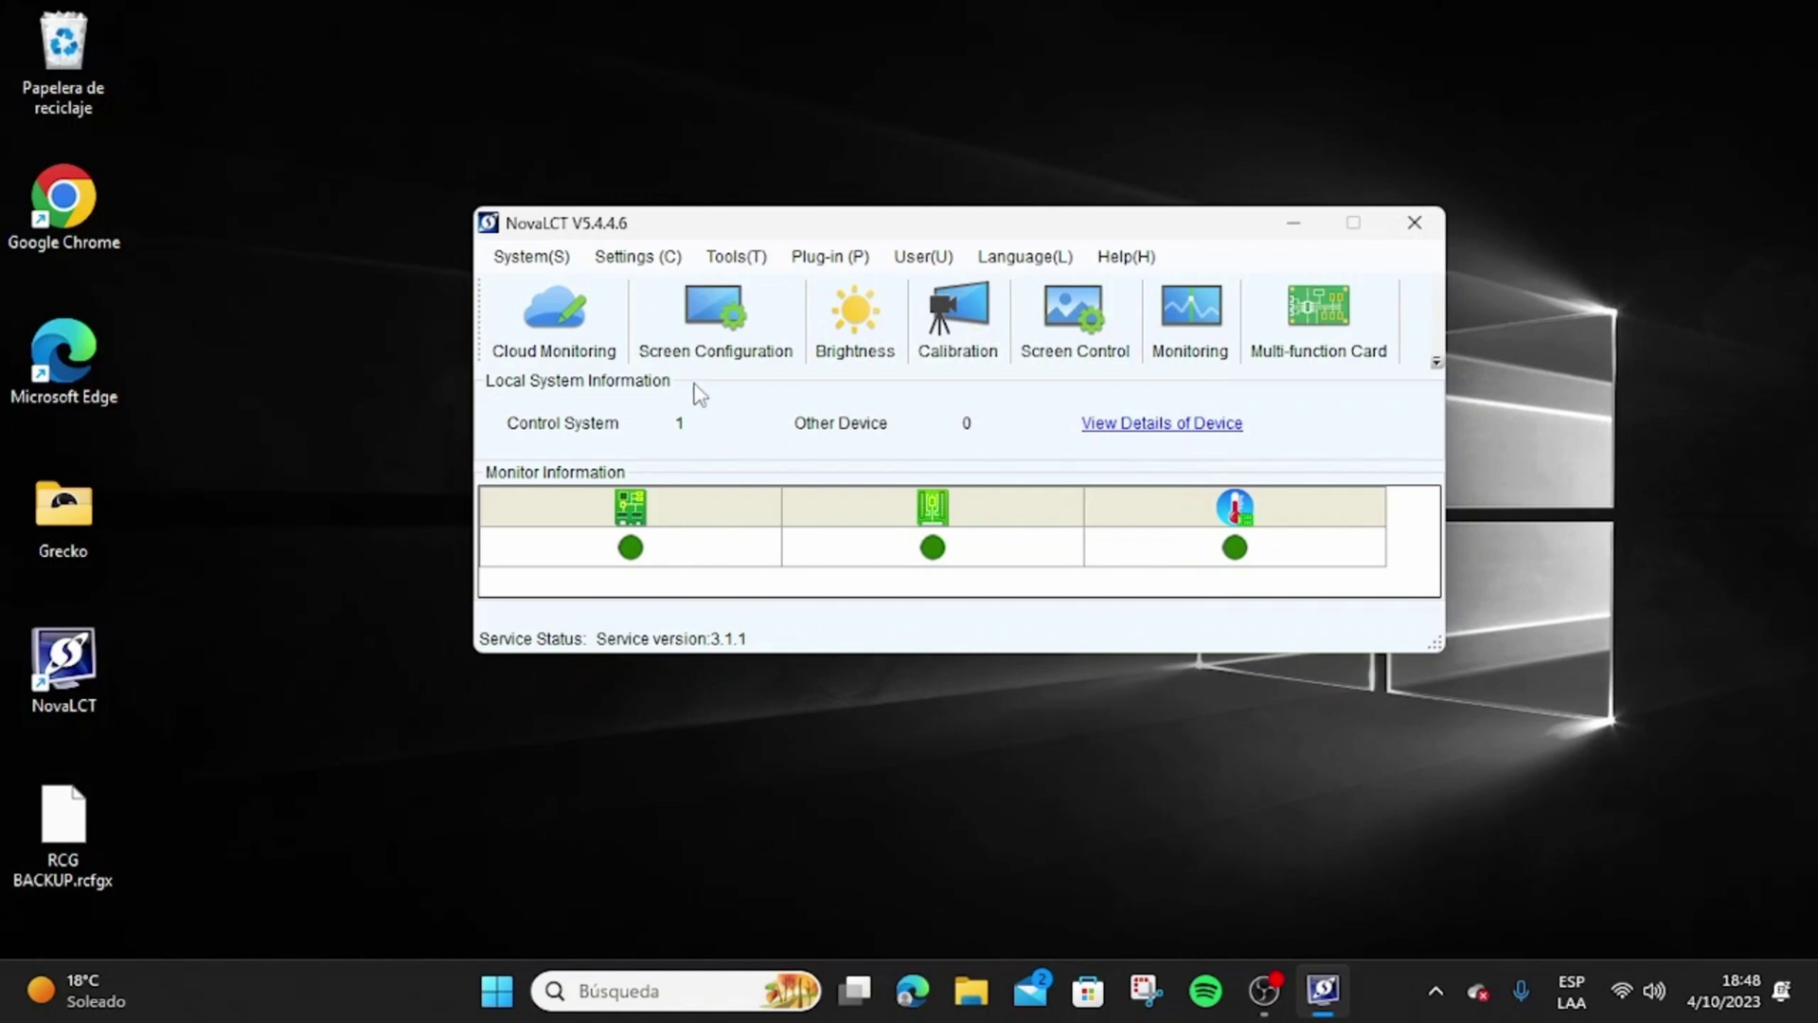
Open Screen Configuration for COM3 to show its 1920 x 1080, 60 Hz sending card settings.
left_click(712, 360)
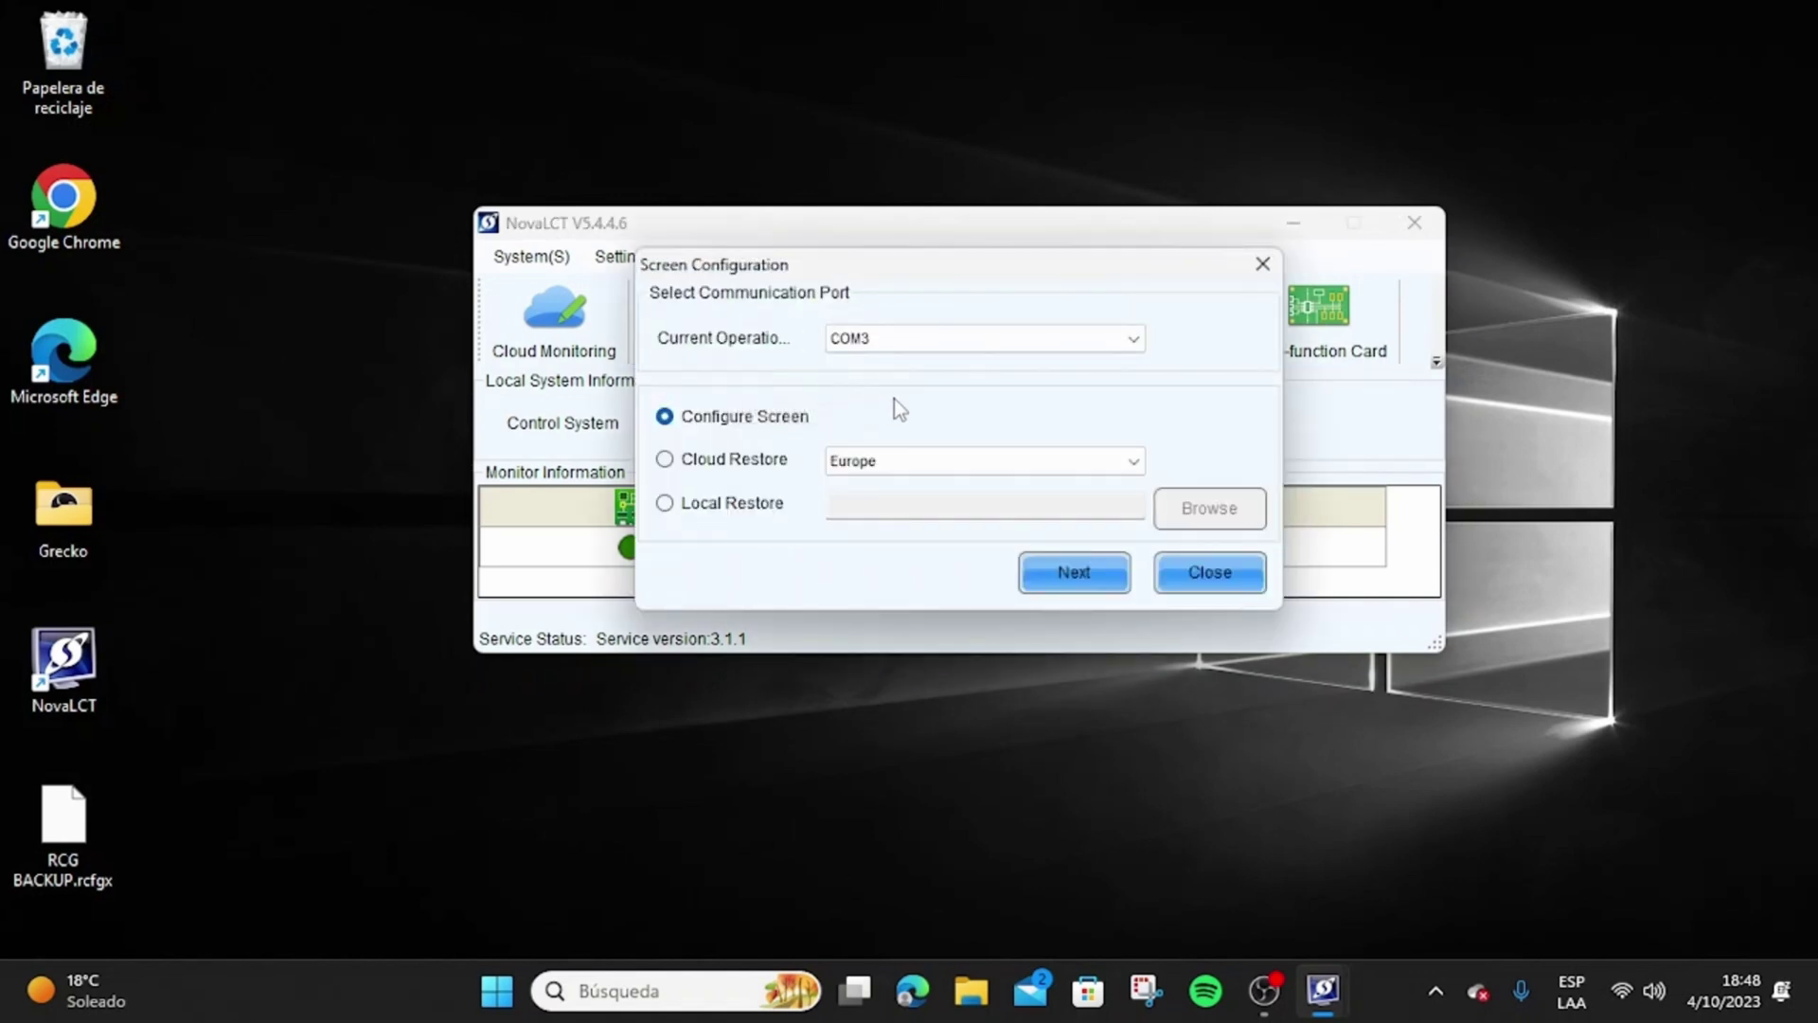
left_click(1074, 571)
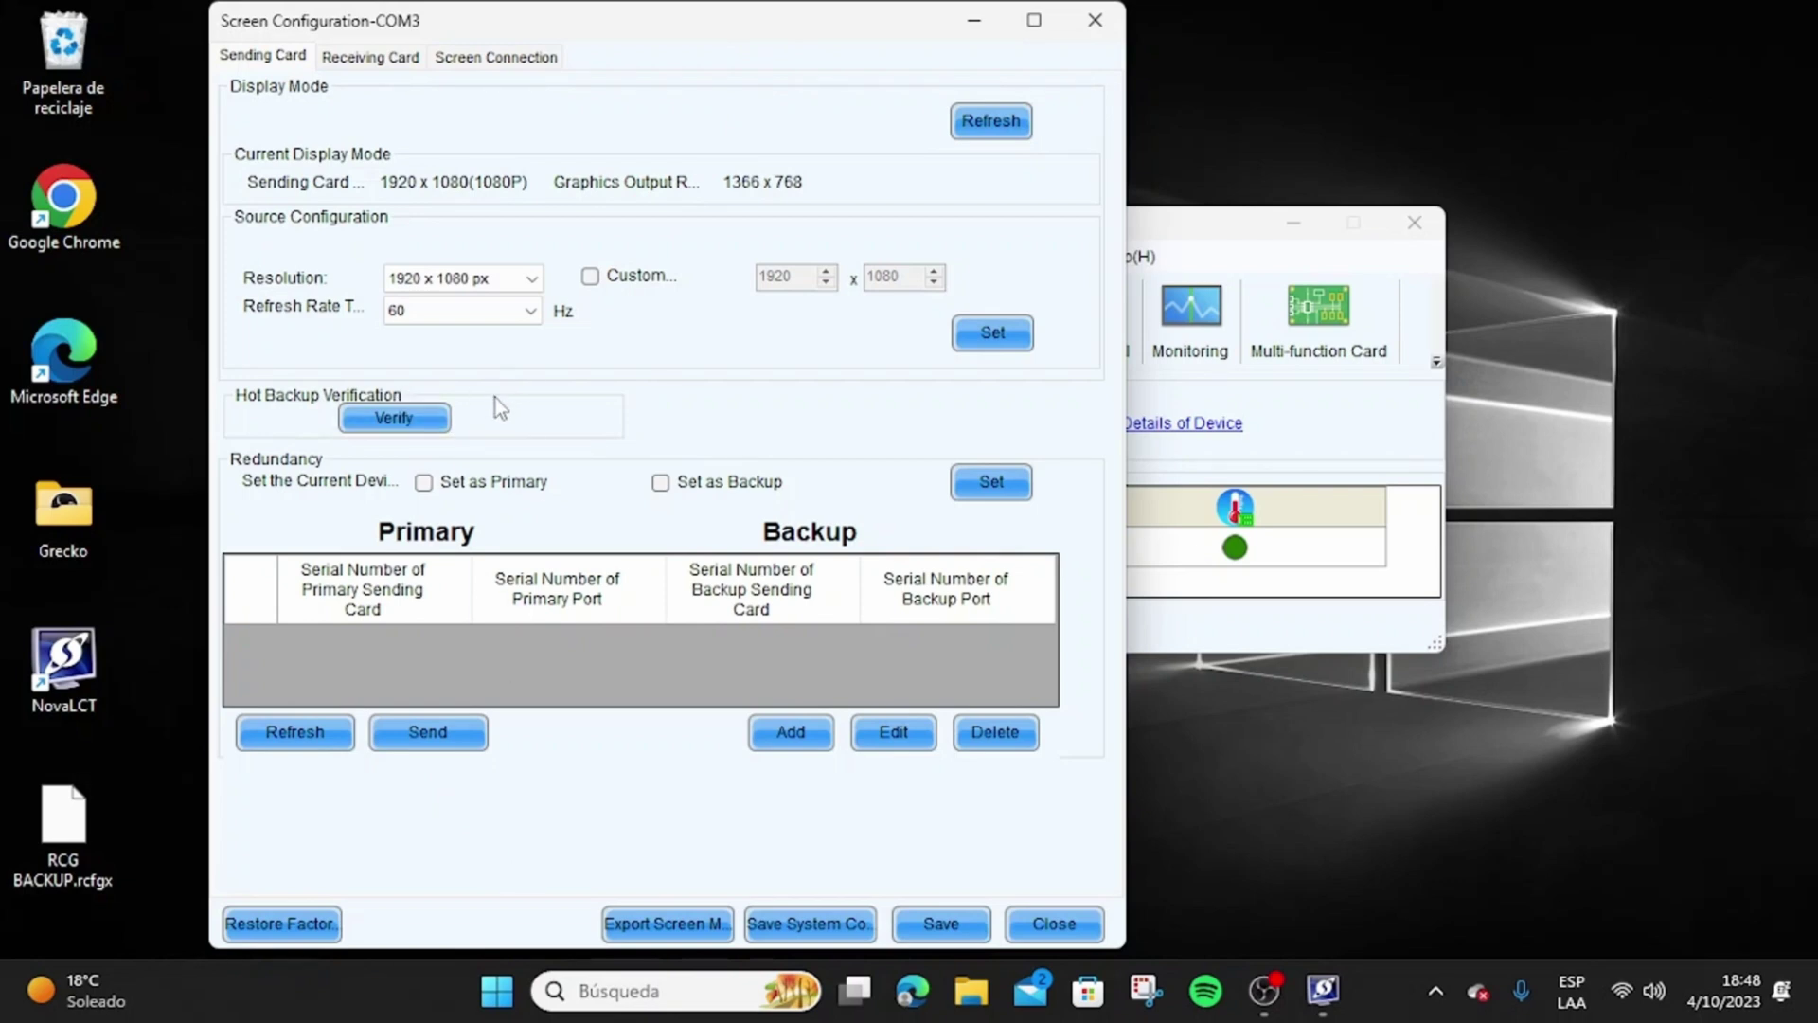
Show the receiving card settings: SM16380 chip, 80W x 40H modules, 240 x 120 cabinets.
left_click(502, 59)
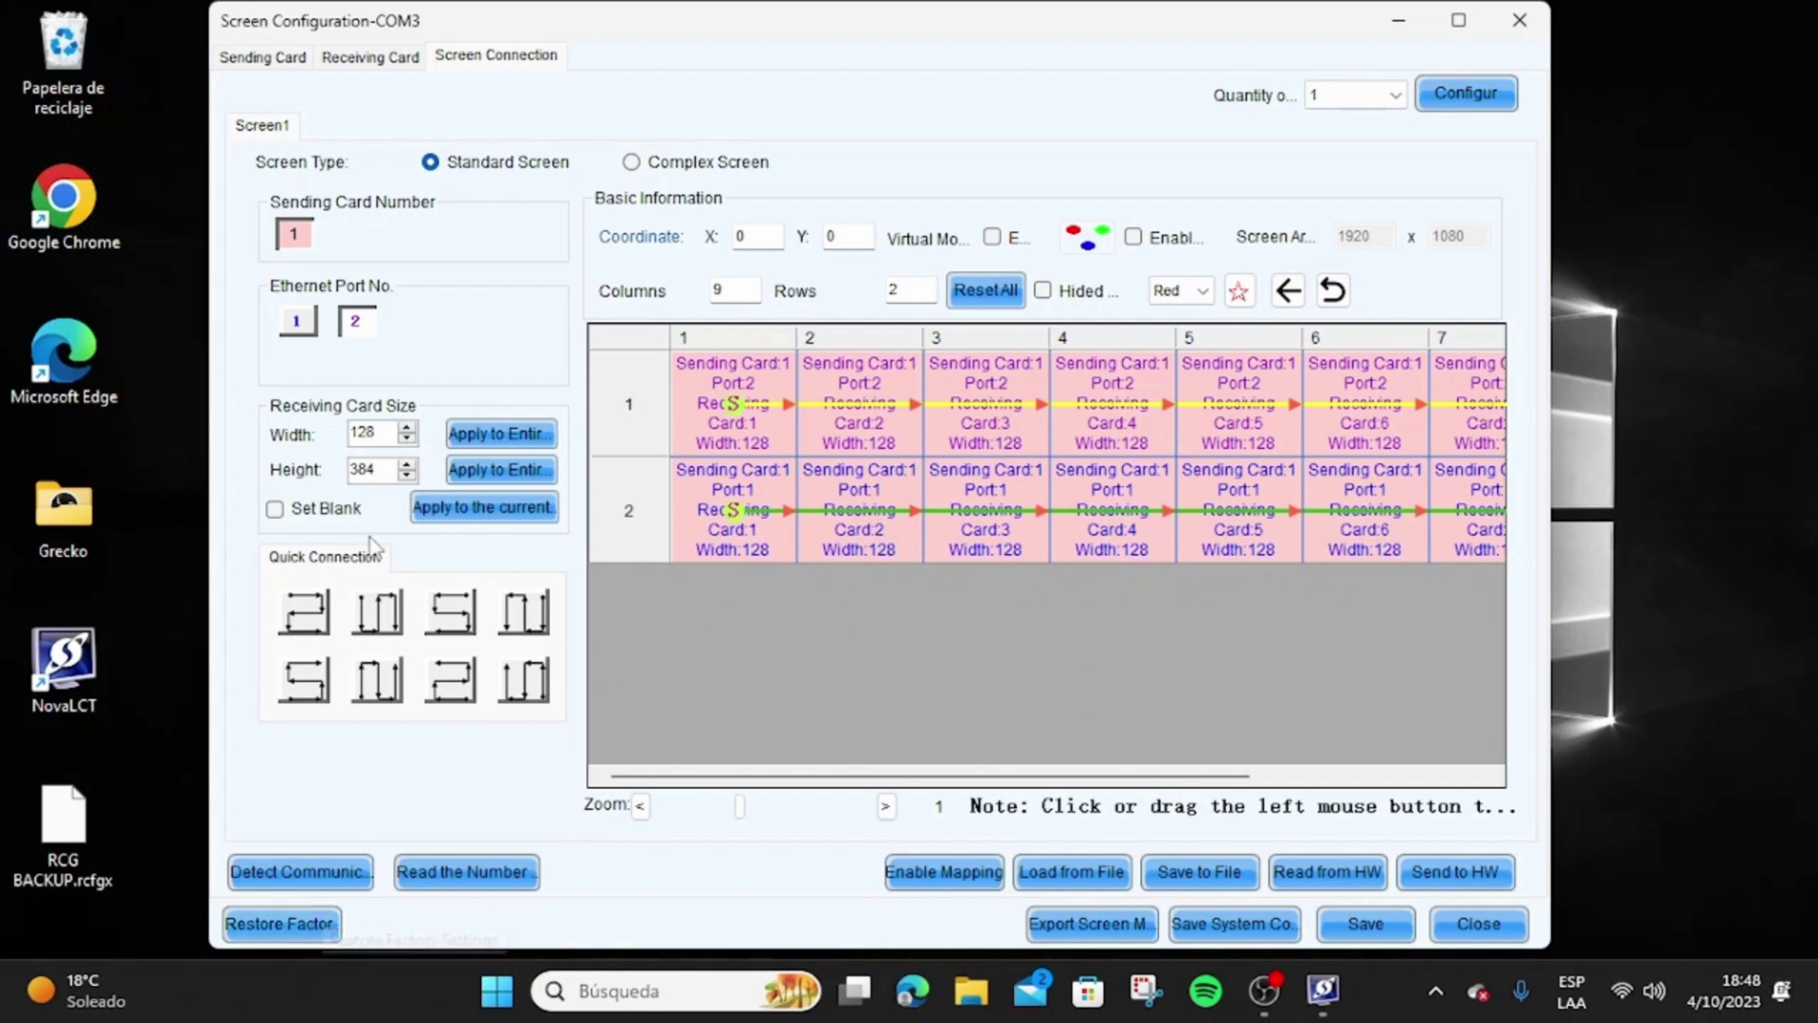
left_click(392, 60)
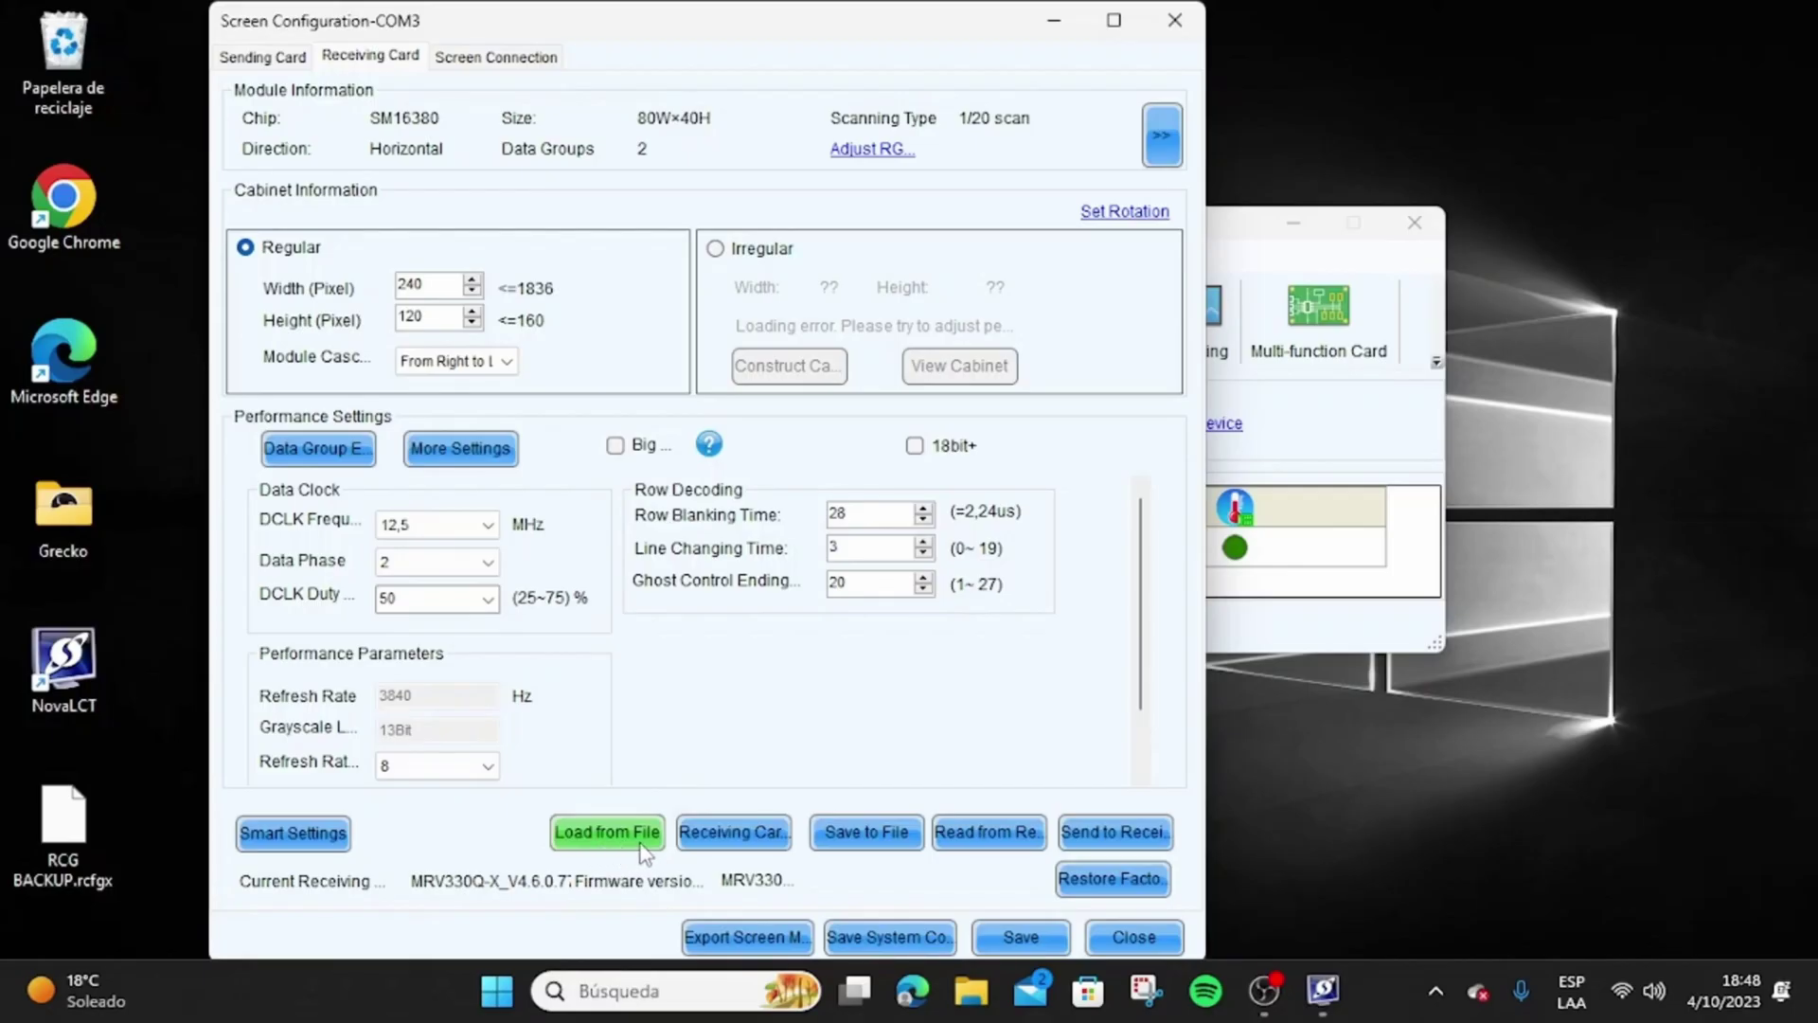
left_click(641, 846)
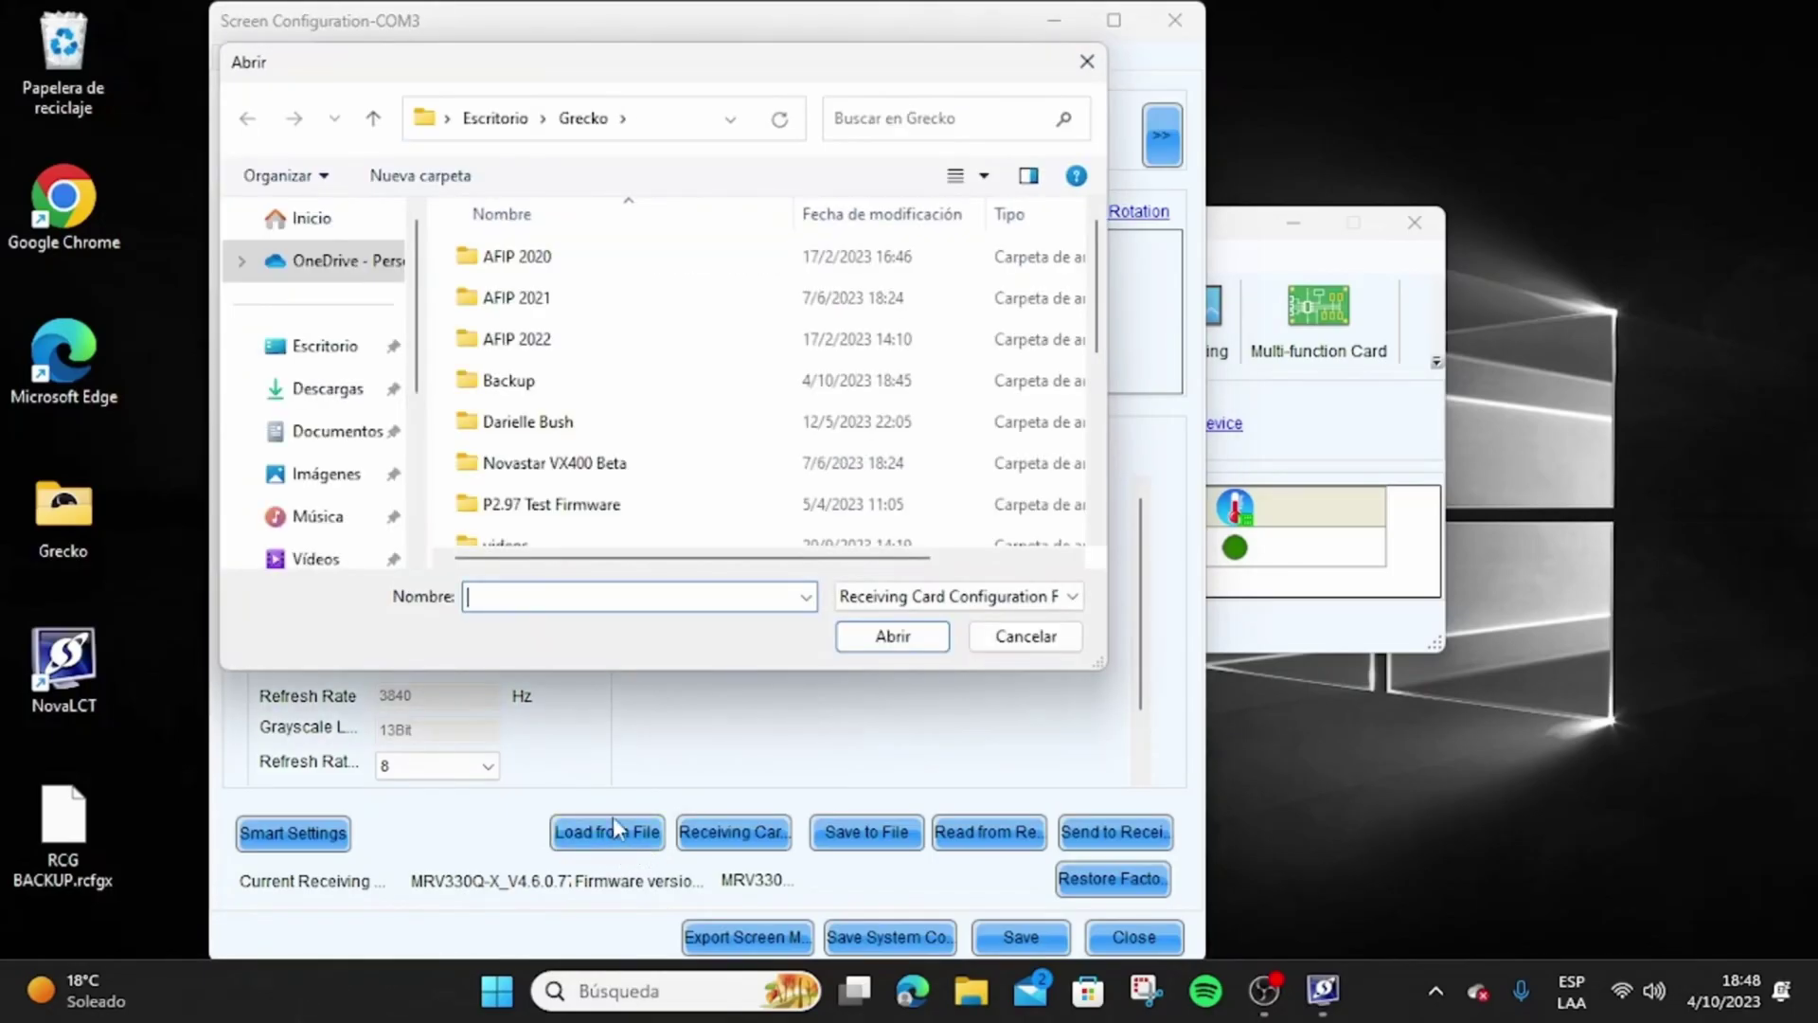
left_click(325, 349)
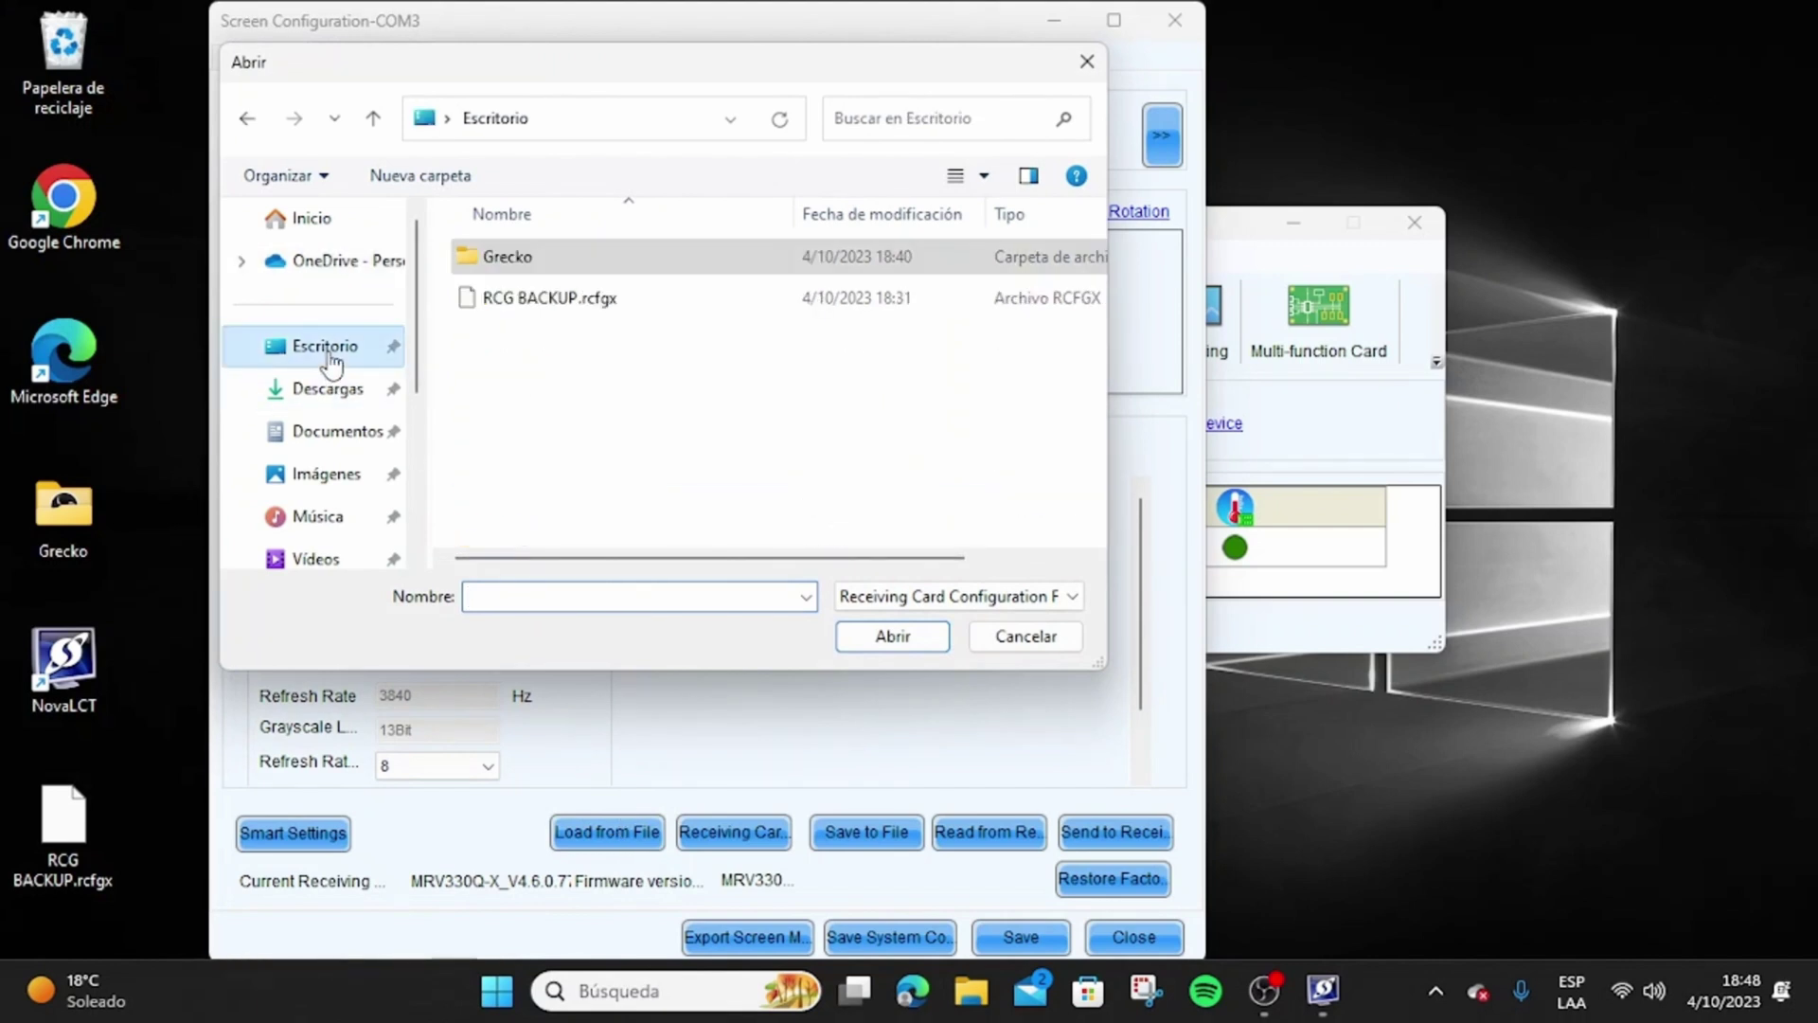
double_click(640, 301)
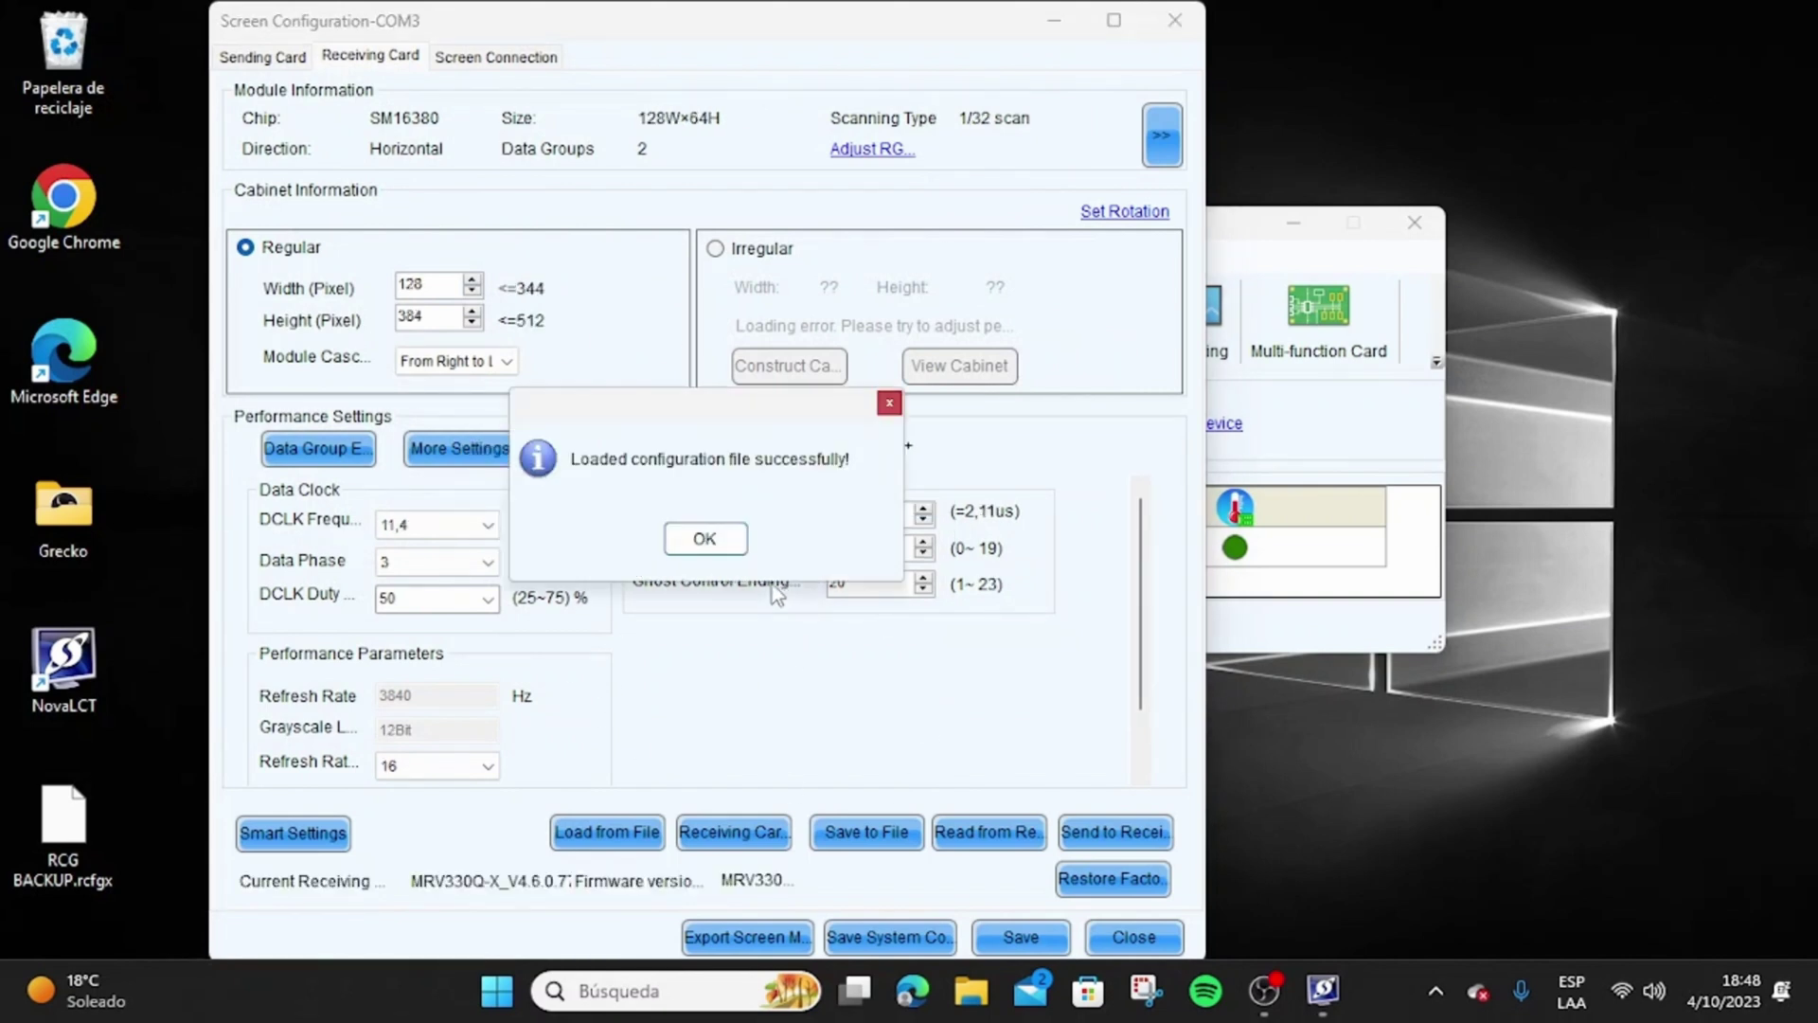
left_click(705, 538)
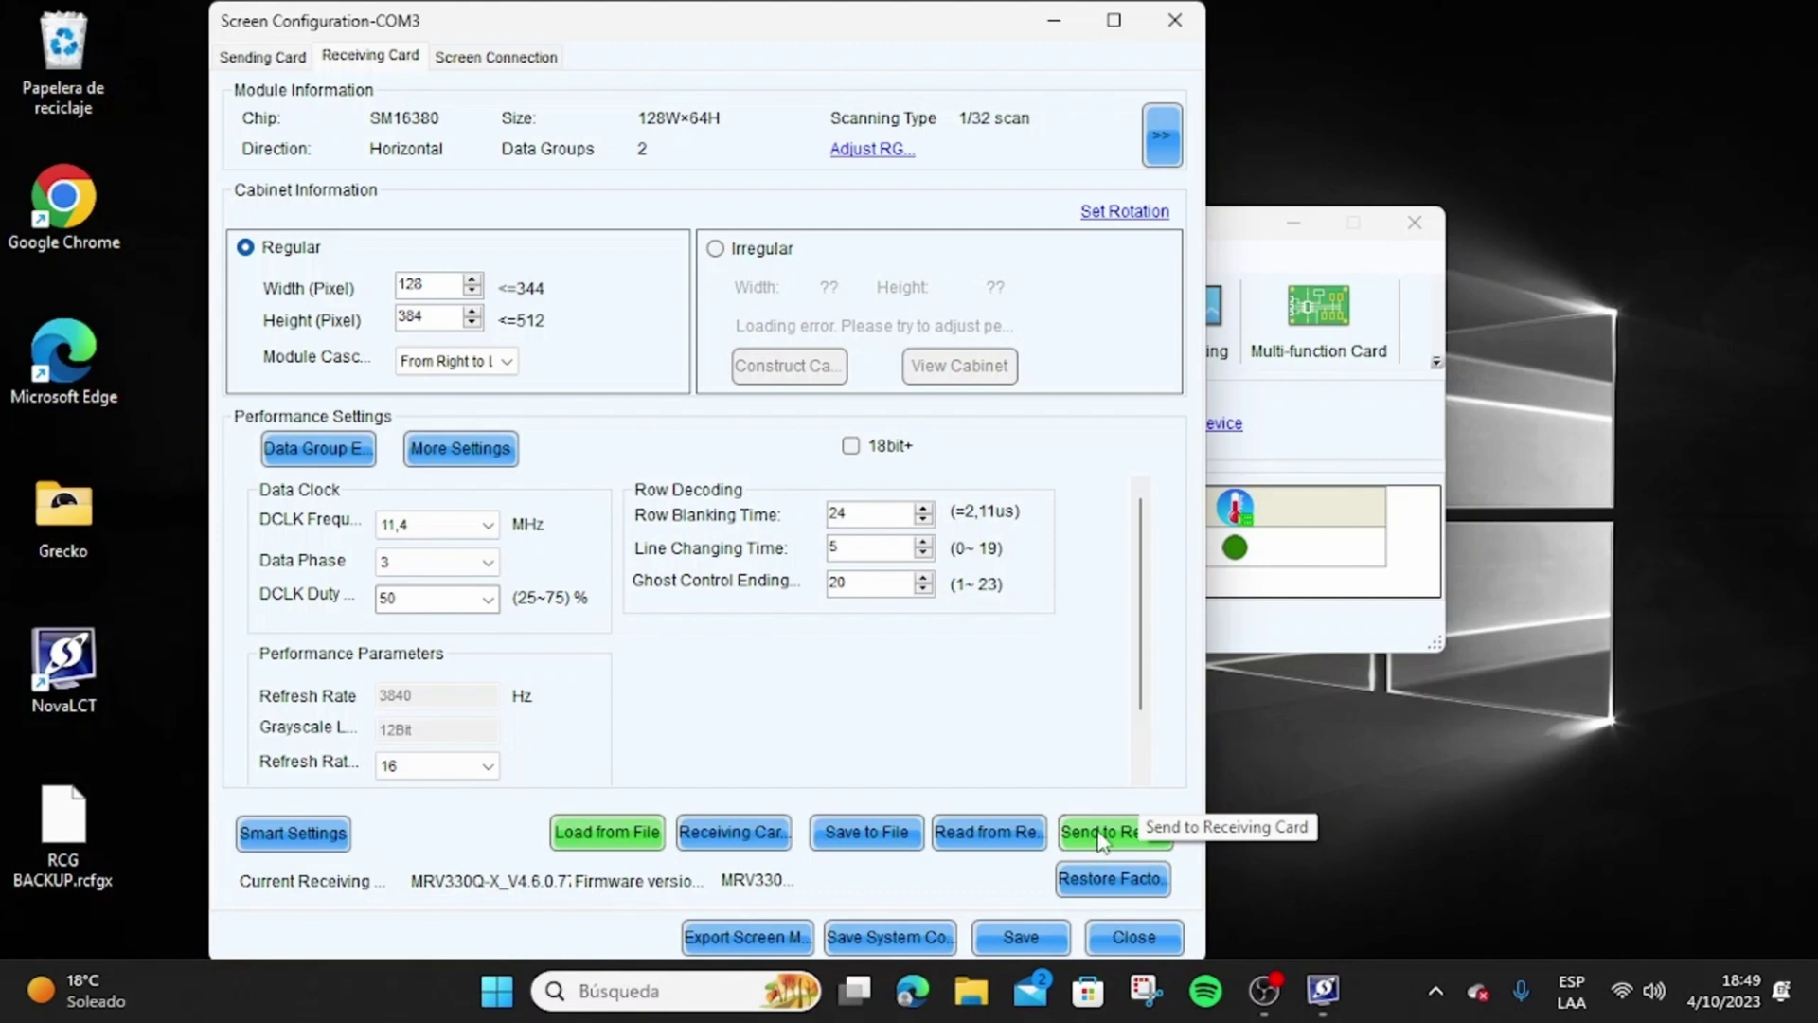
left_click(1099, 845)
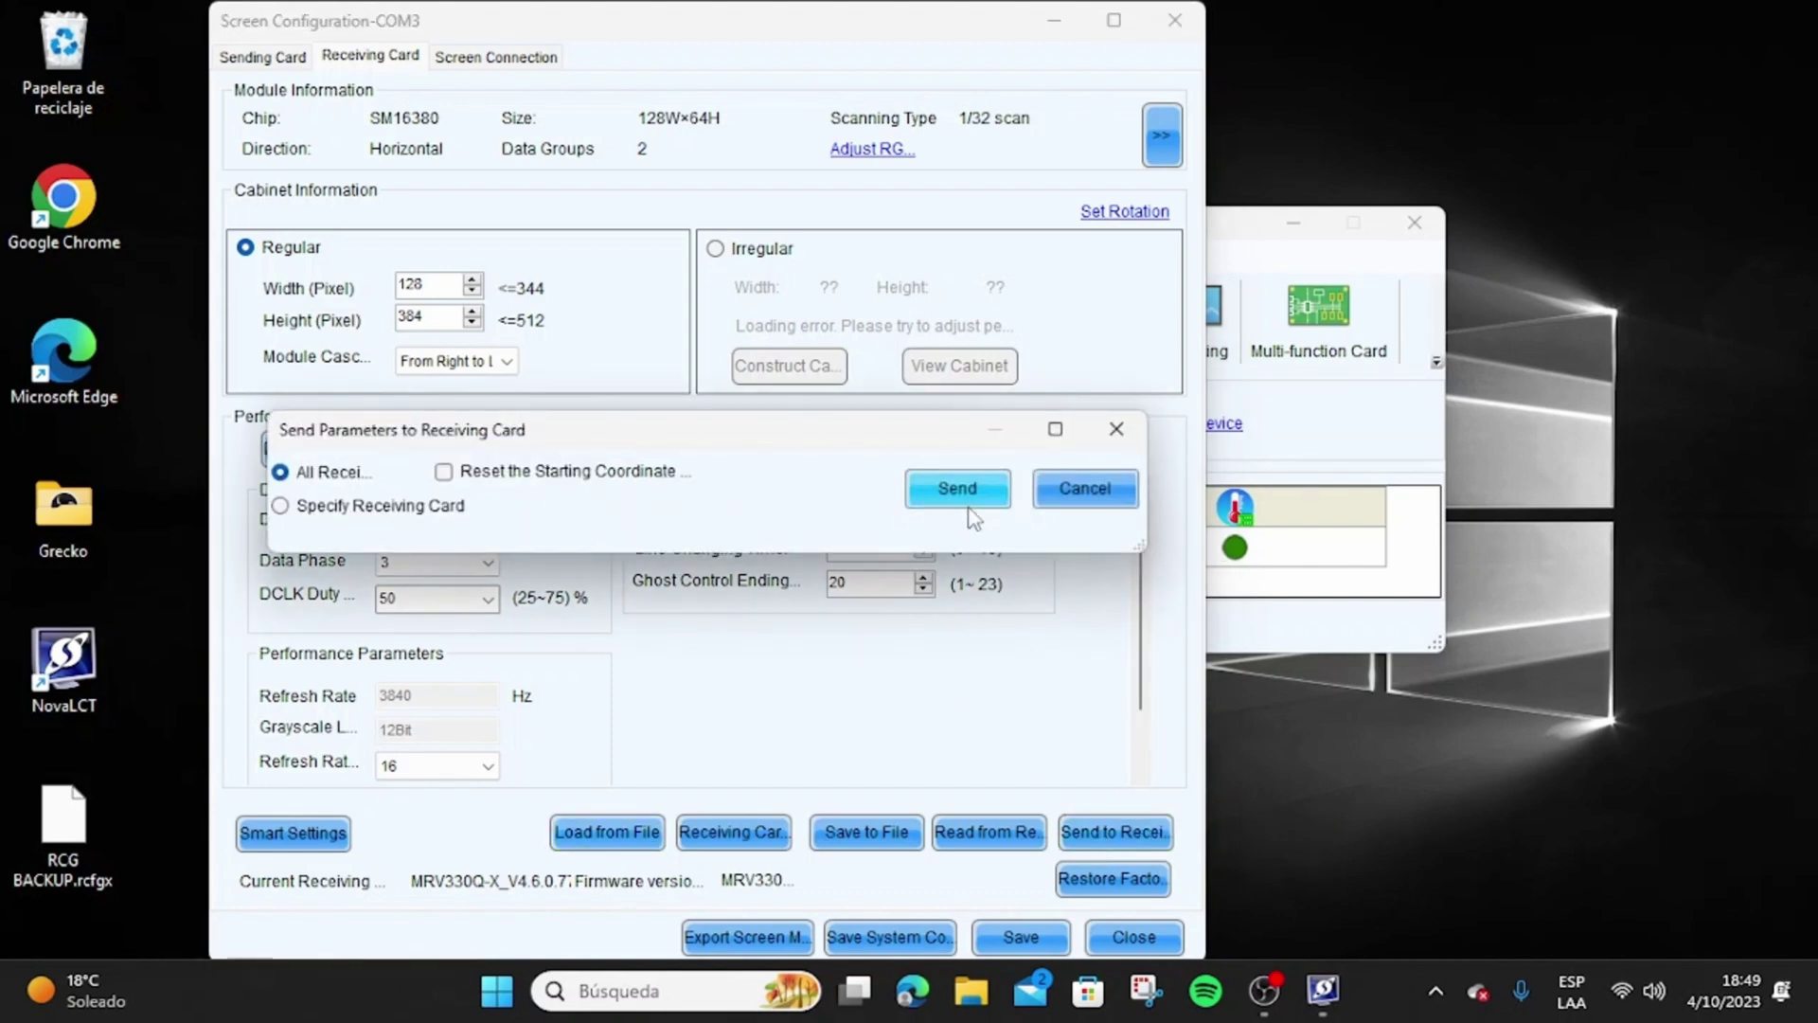
left_click(1117, 429)
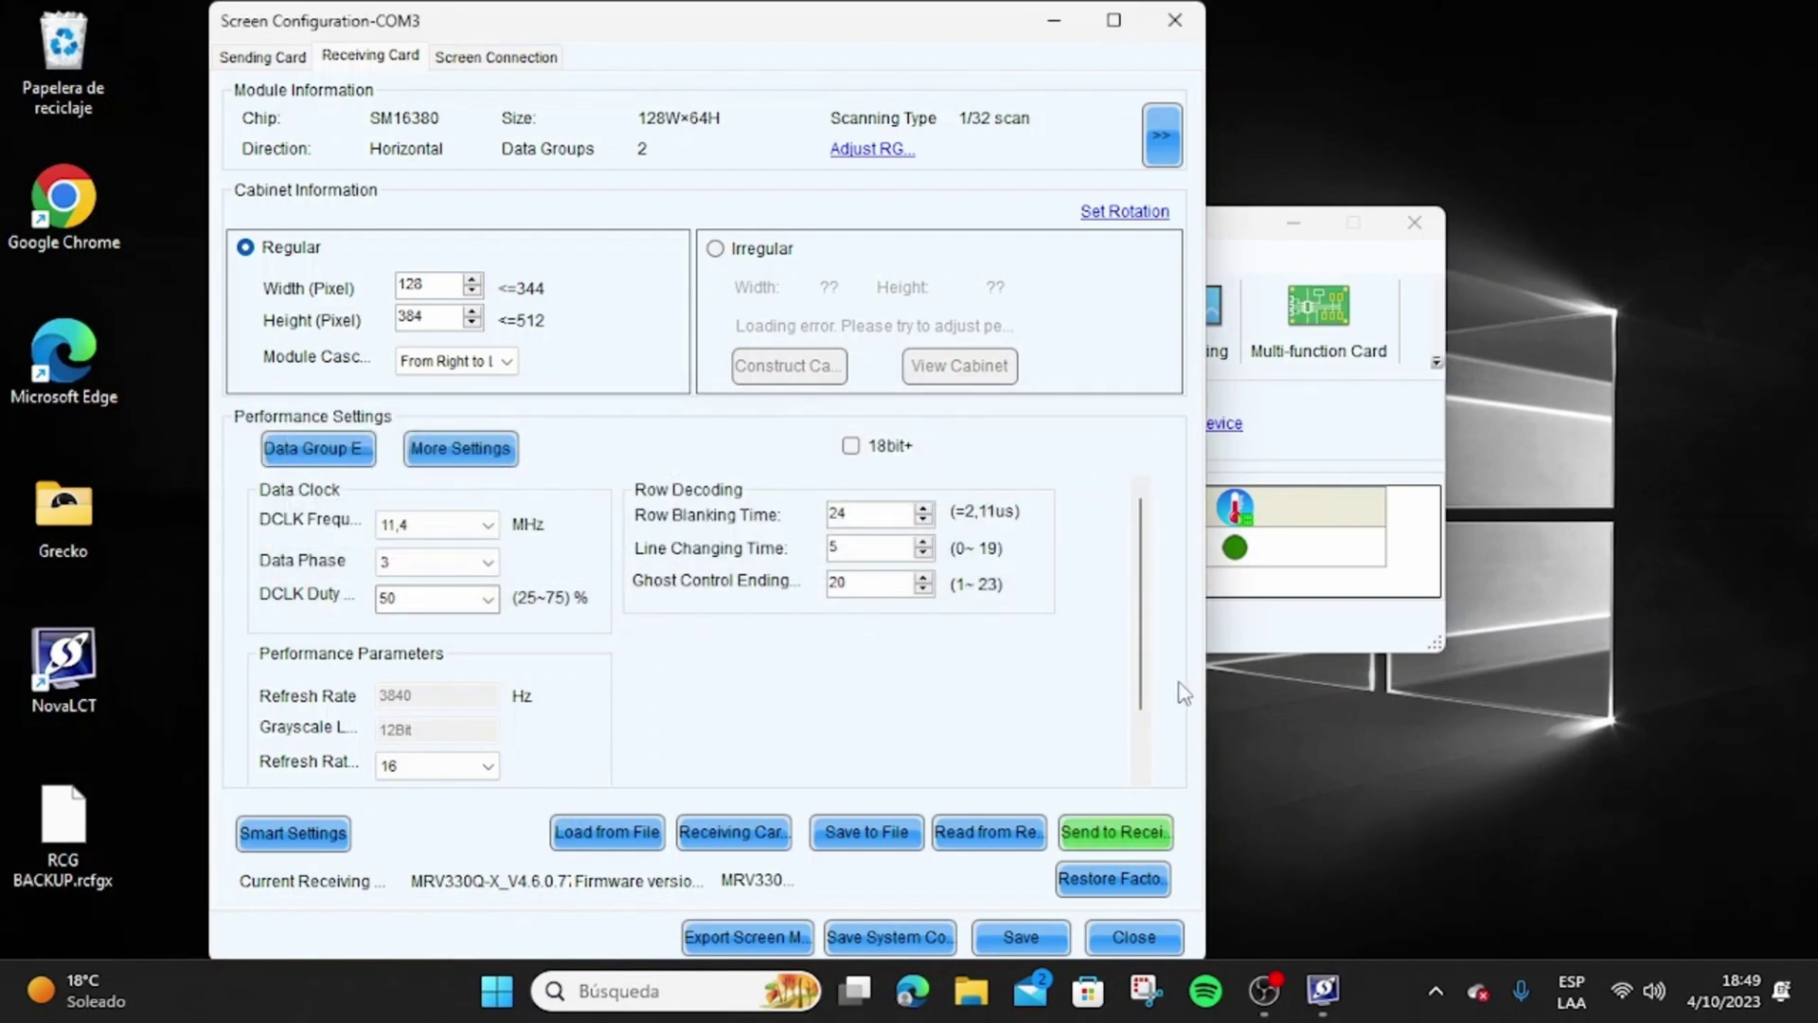
Configure the screen connection as 6 columns by 4 rows of 128 x 128 receiving cards.
left_click(497, 57)
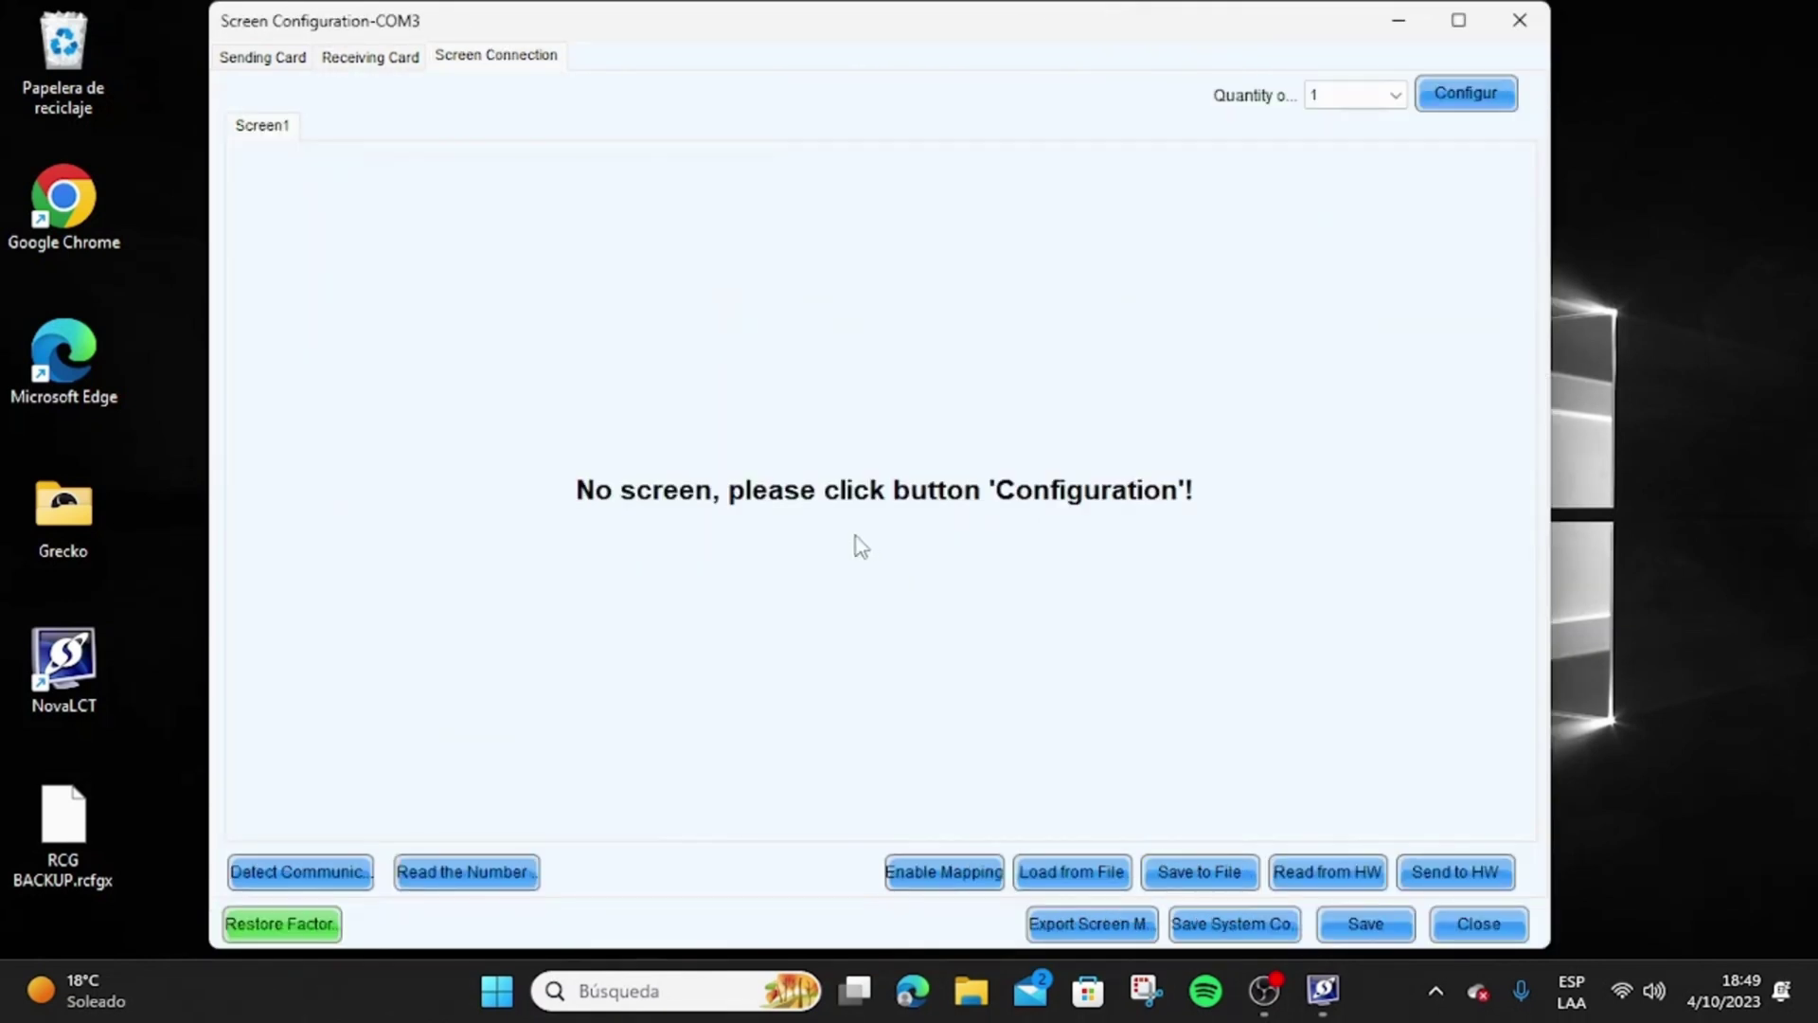
left_click(1466, 111)
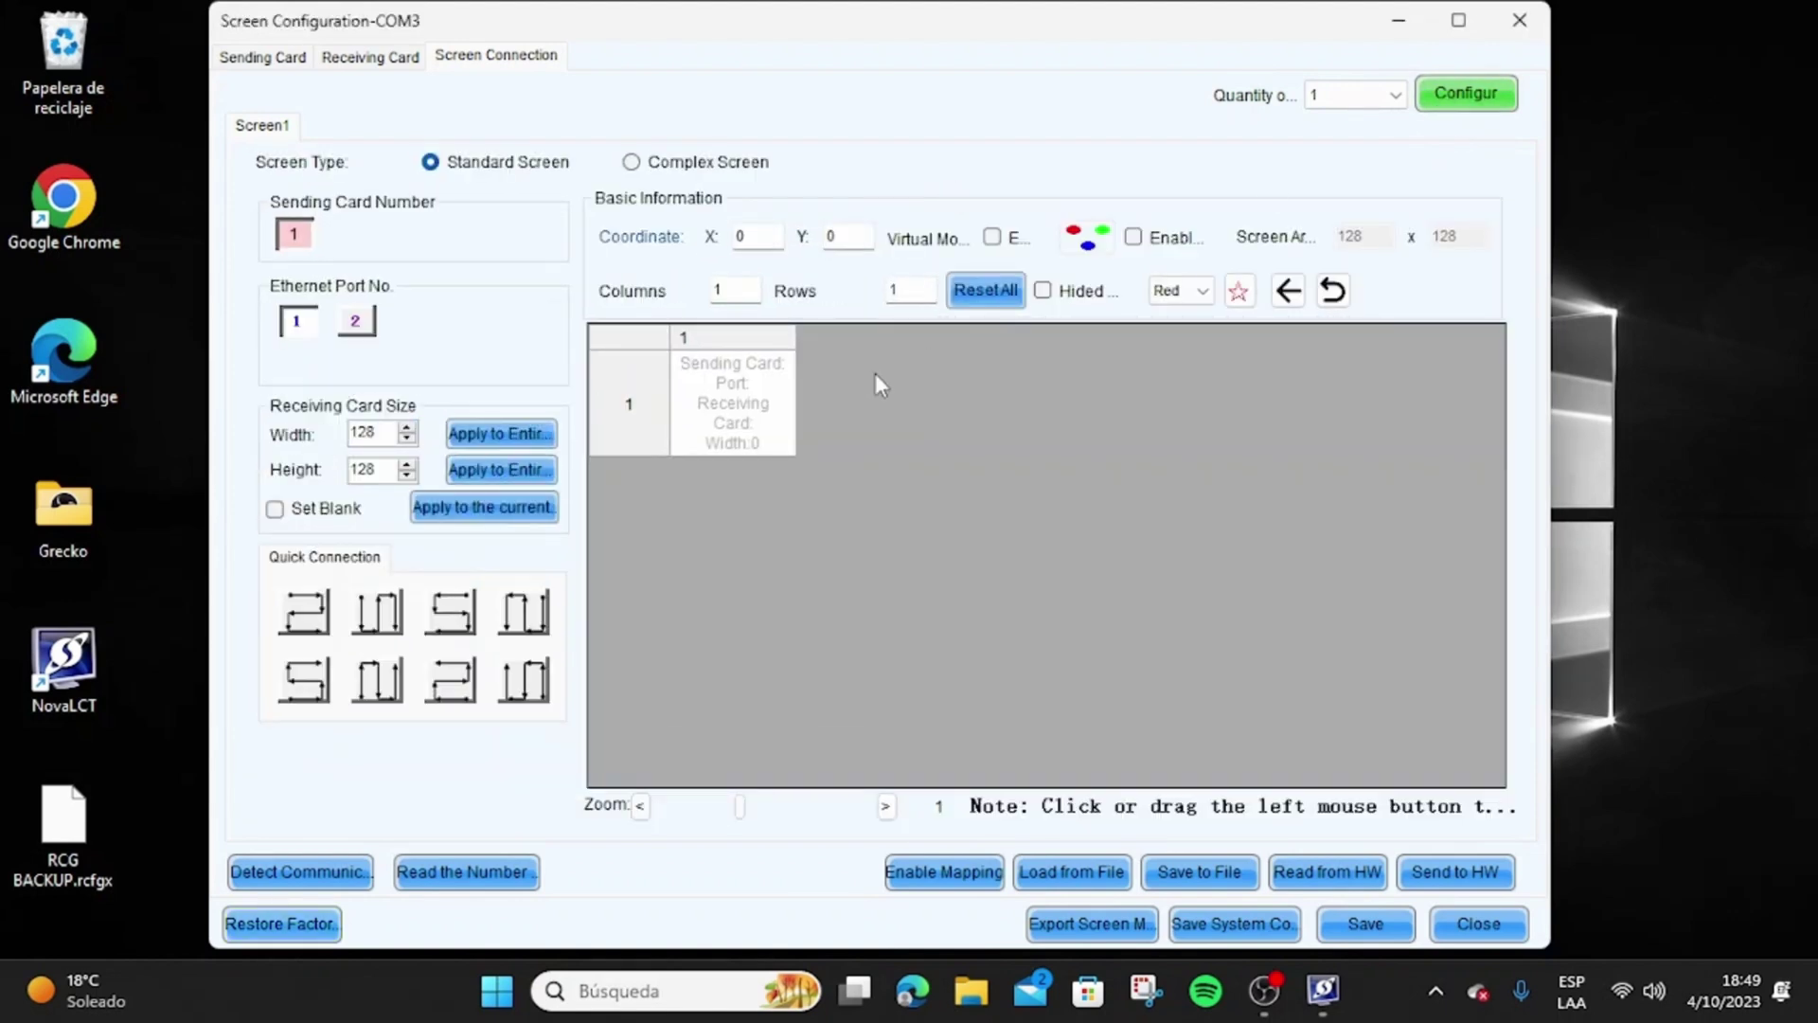
left_click(385, 435)
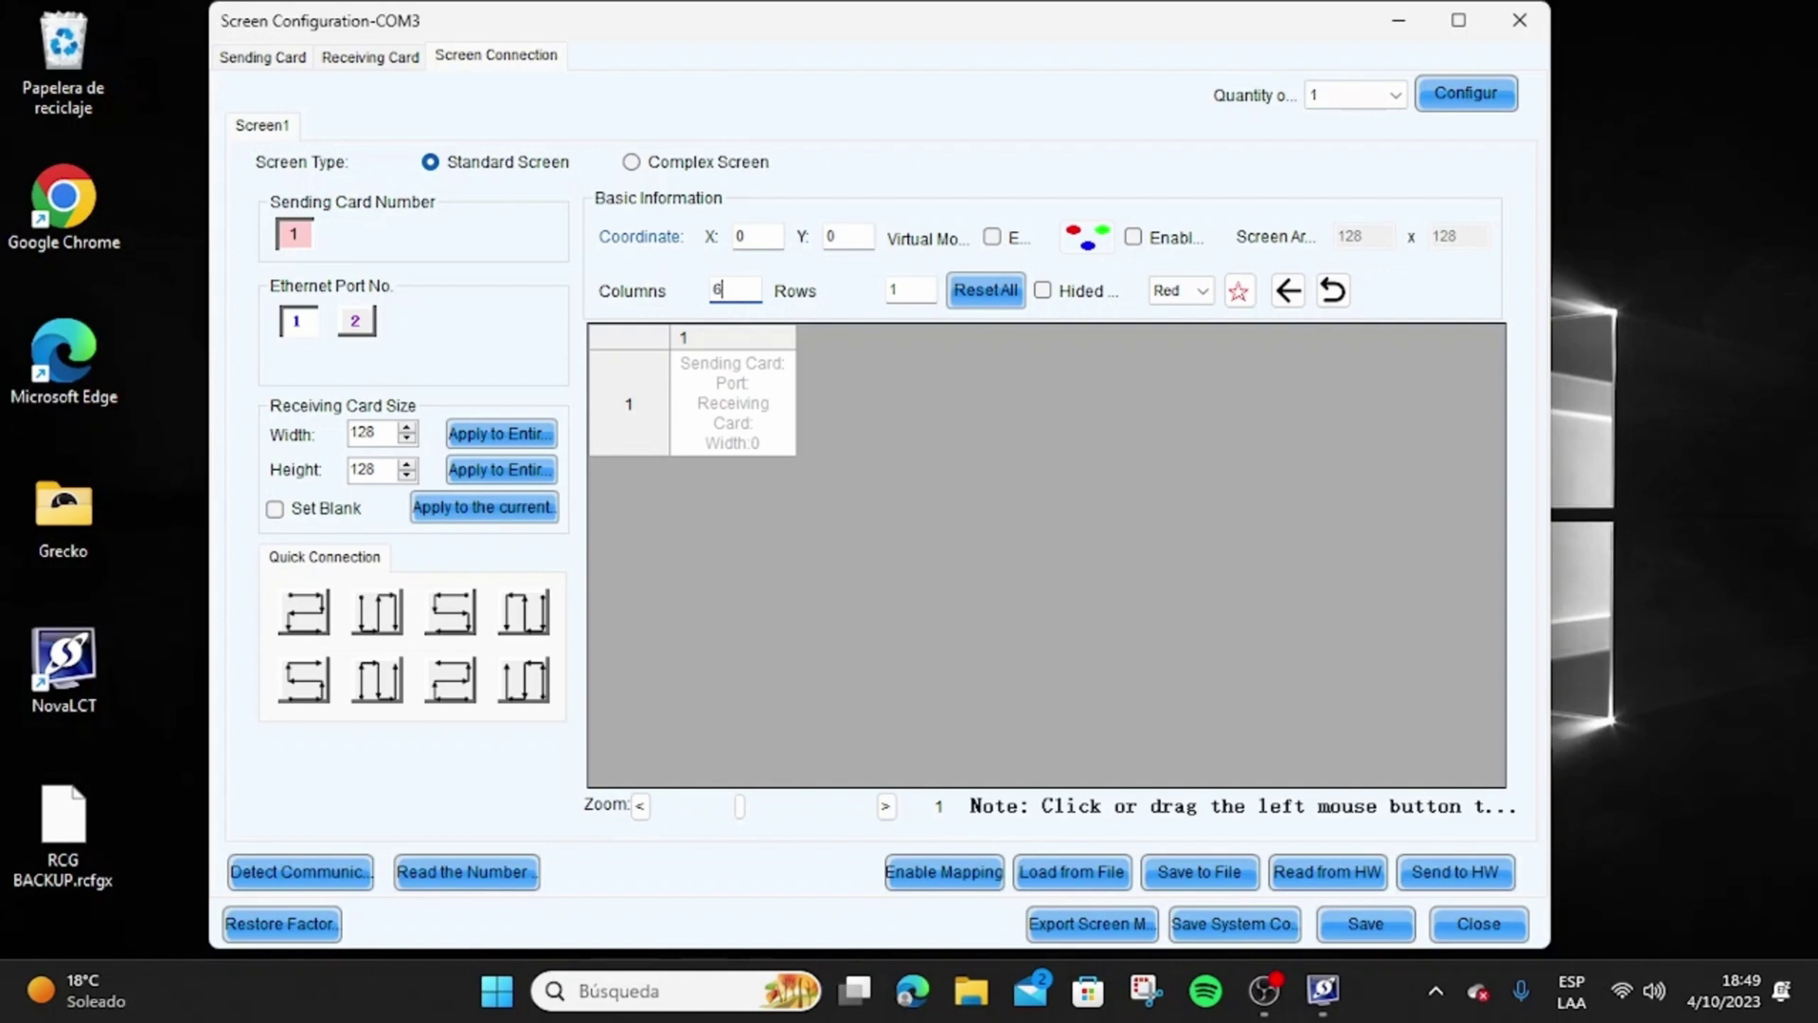
left_click(901, 284)
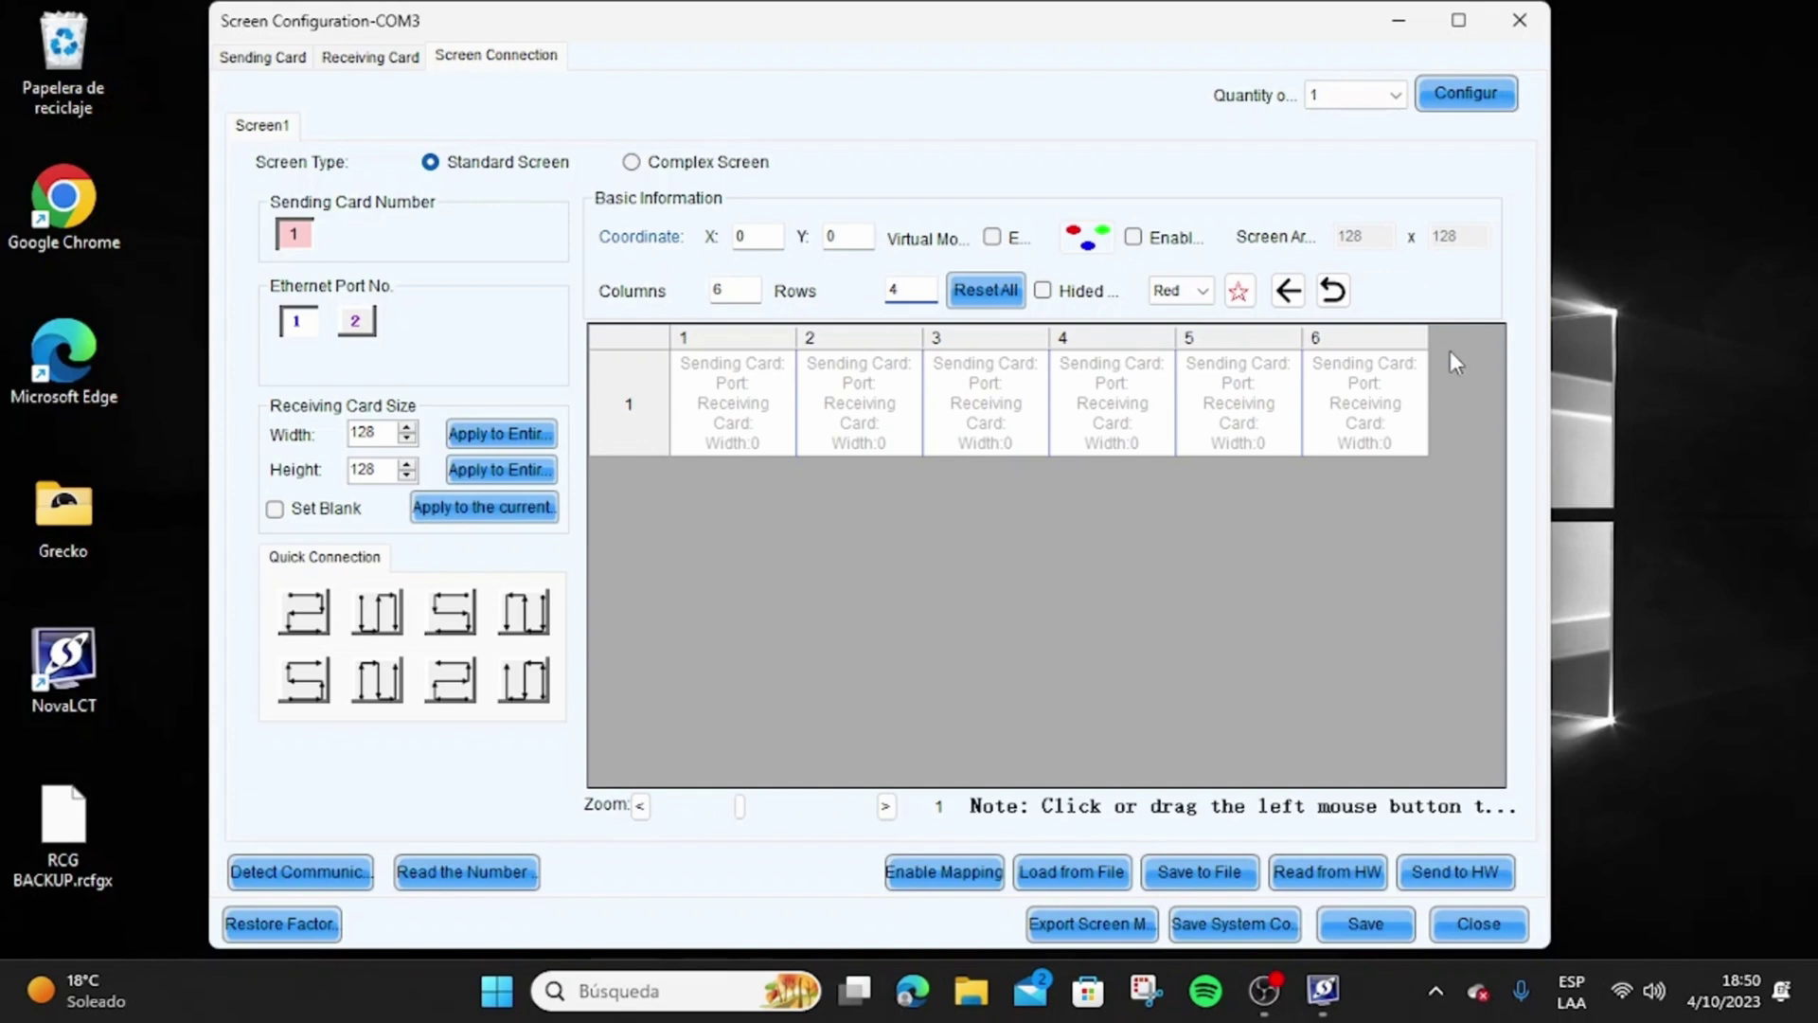
key("Return")
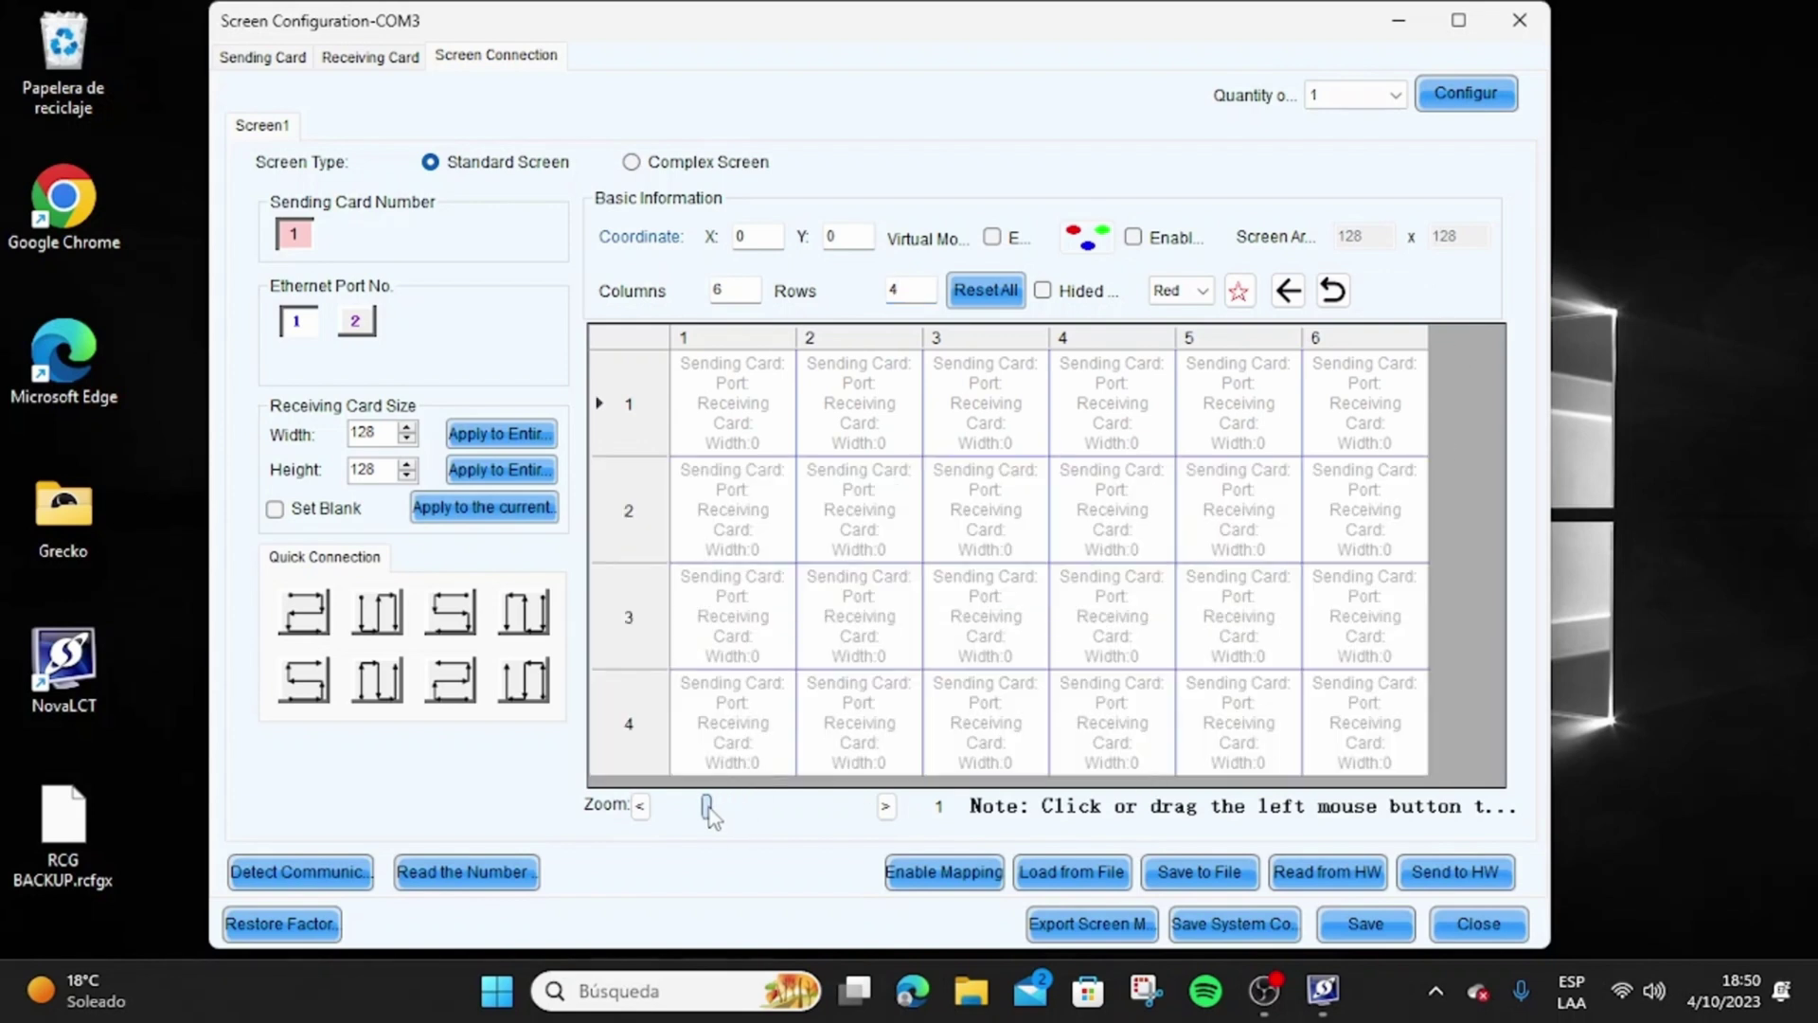
Zoom the grid to 0.78 and chain rows 4 and 3 on Ethernet port 1, starting bottom-left.
left_click(706, 808)
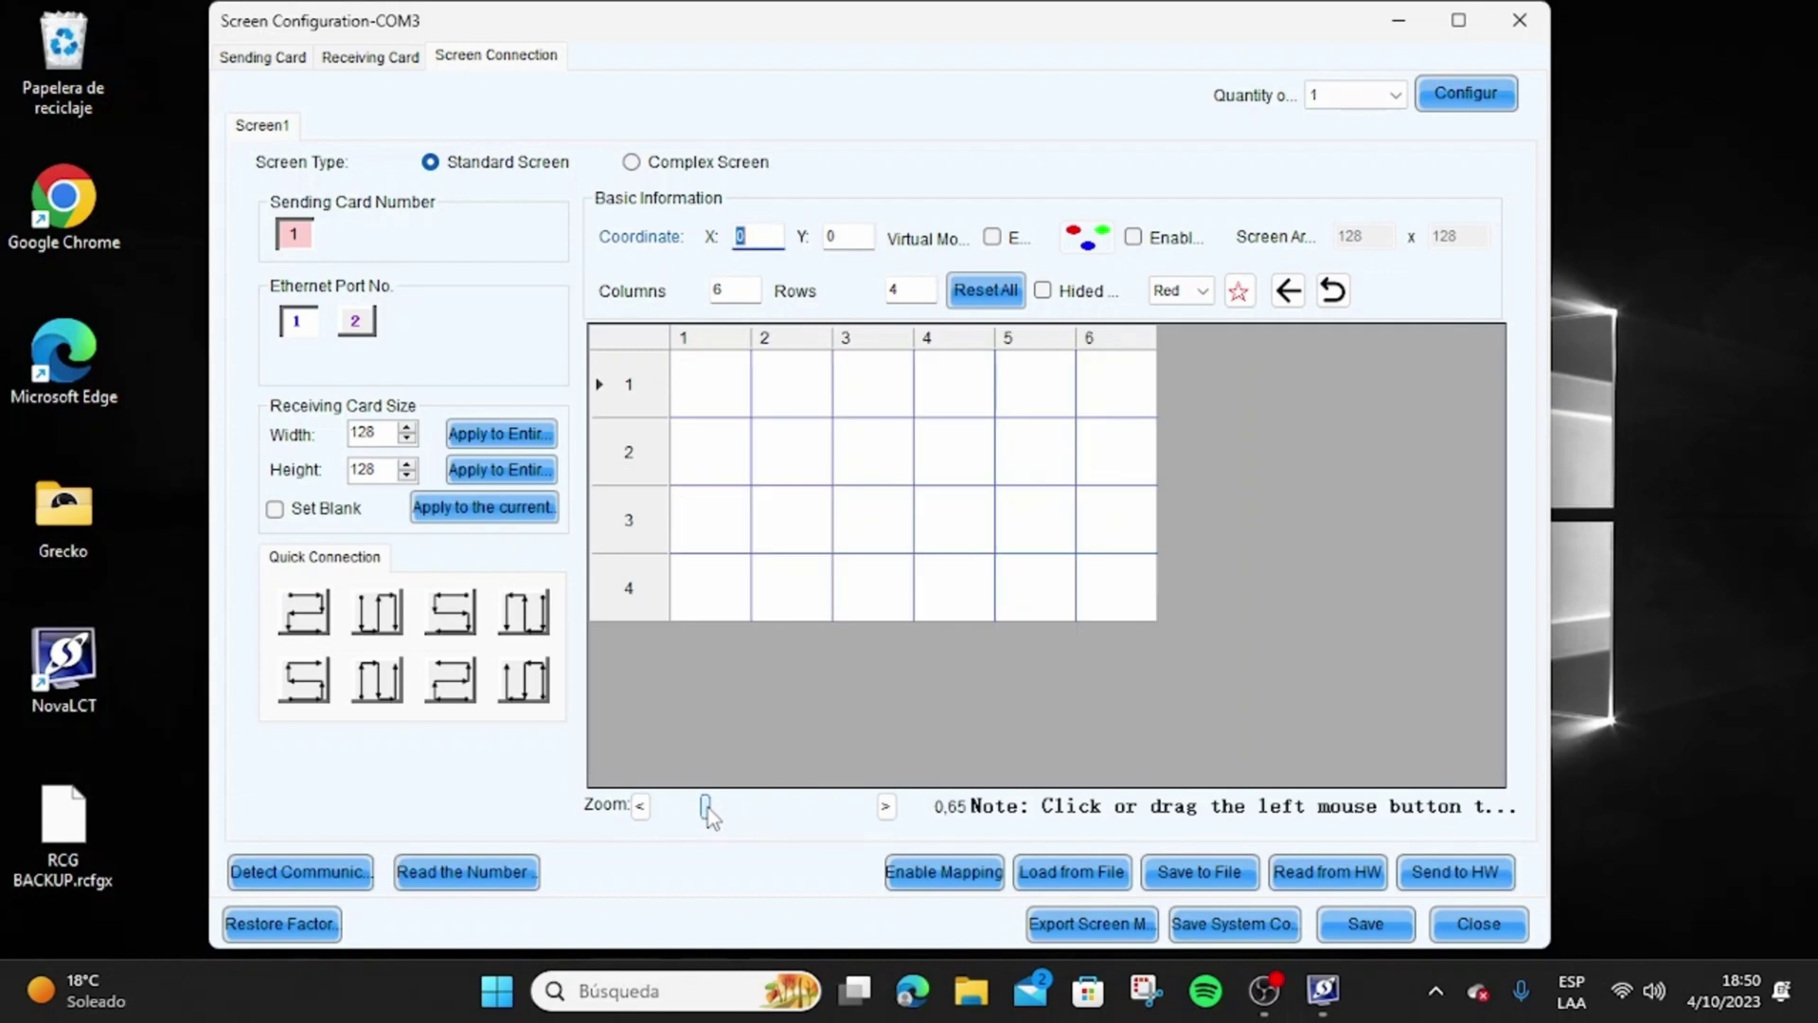
left_click_drag(707, 808, 726, 811)
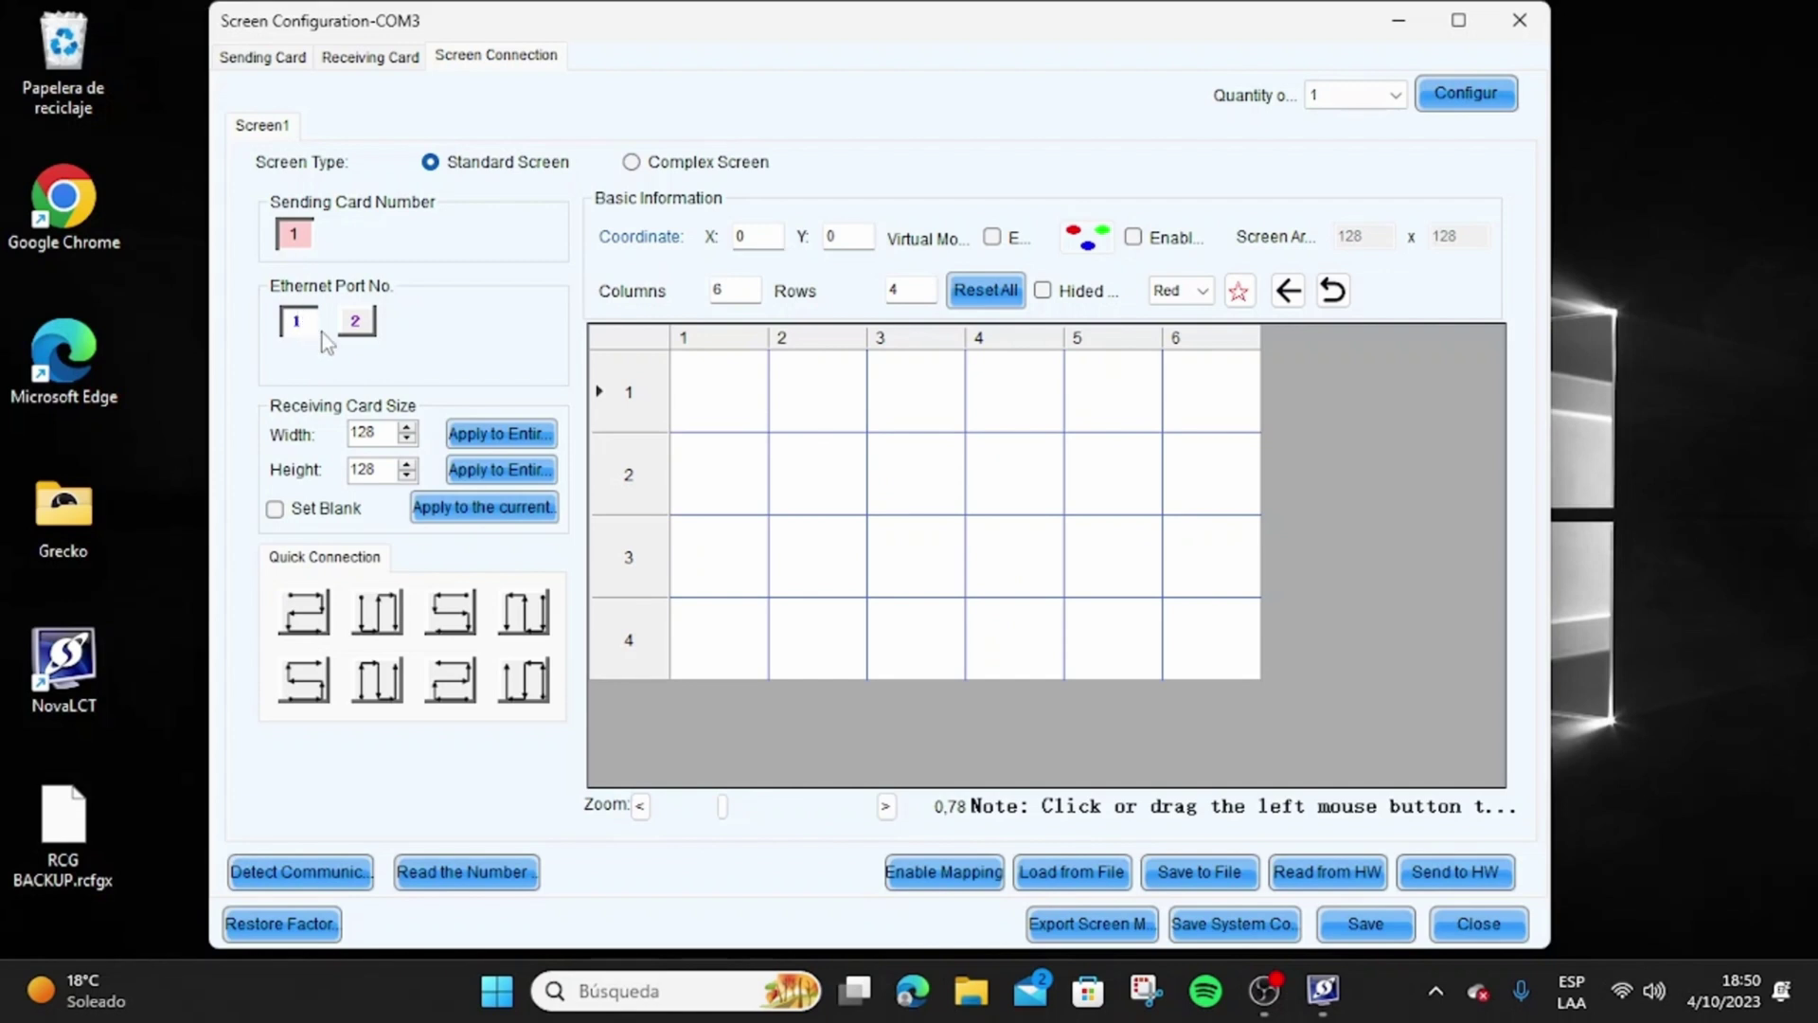
left_click(715, 647)
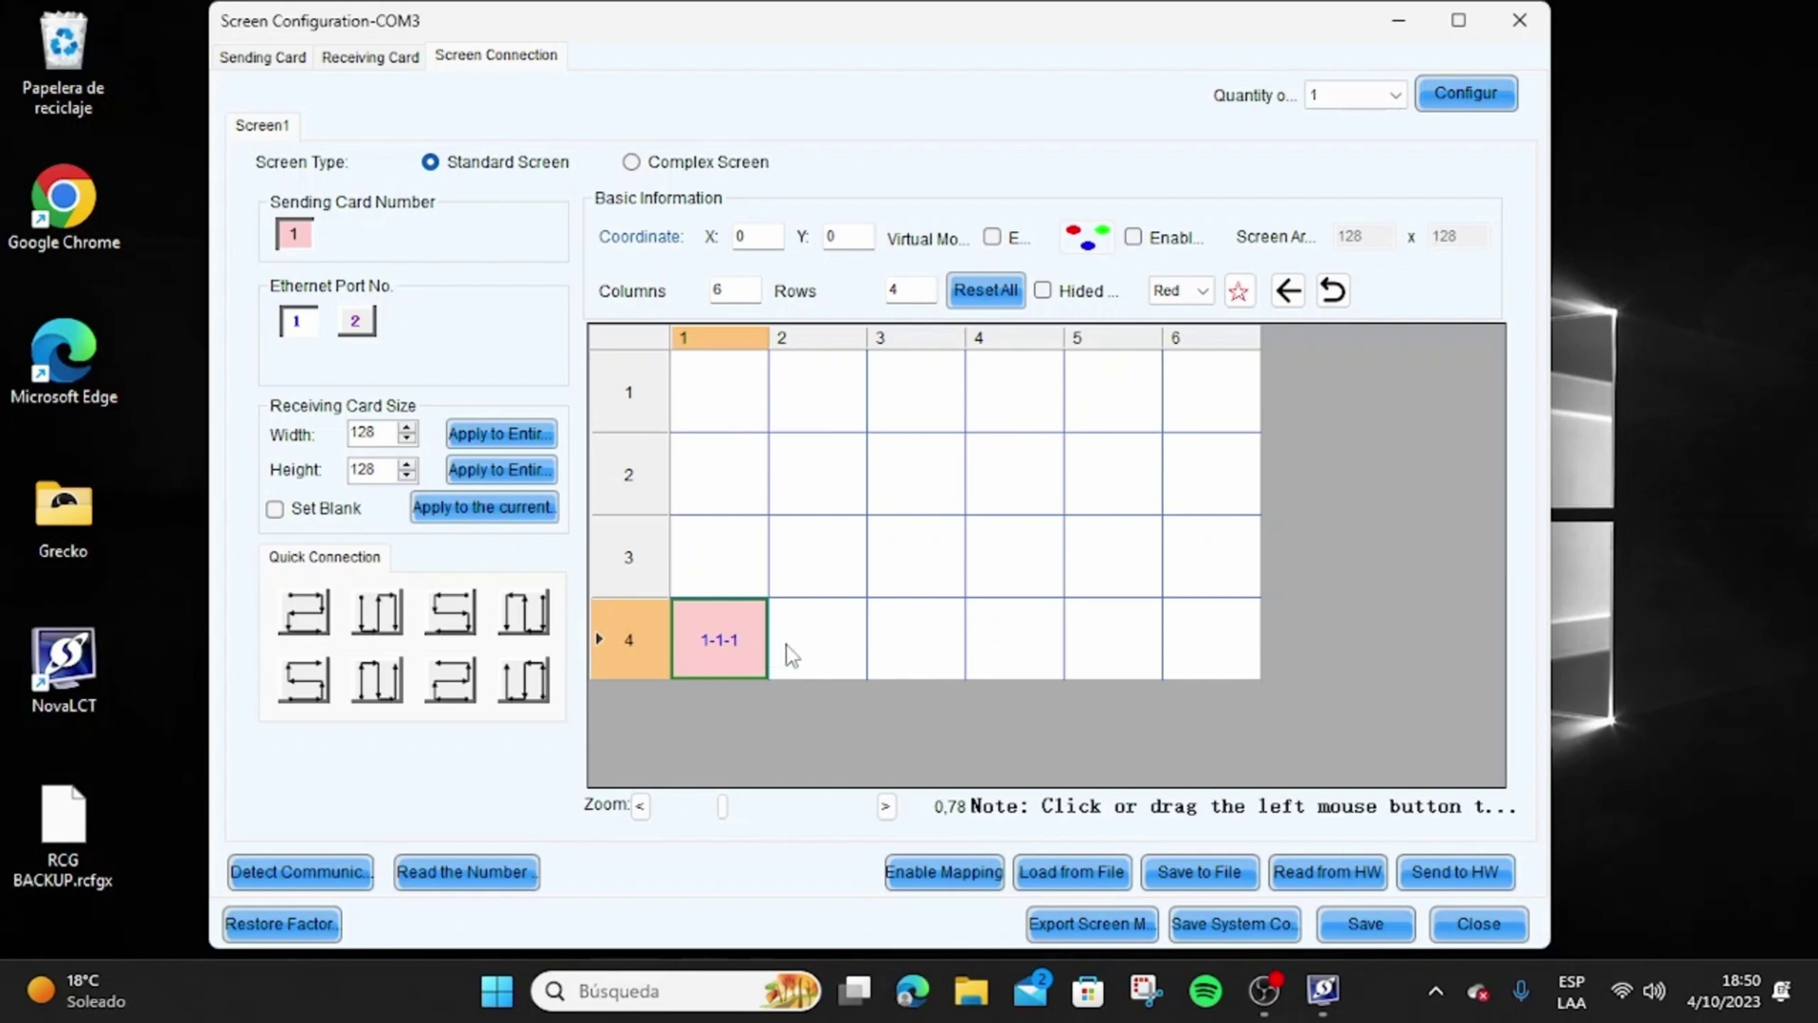
mouse_move(811, 653)
left_mouse_down()
mouse_move(929, 643)
mouse_move(1007, 669)
mouse_move(1222, 640)
mouse_move(1229, 577)
mouse_move(727, 567)
left_mouse_up()
Chain rows 2 and 1 in serpentine order on Ethernet port 2.
left_click(361, 327)
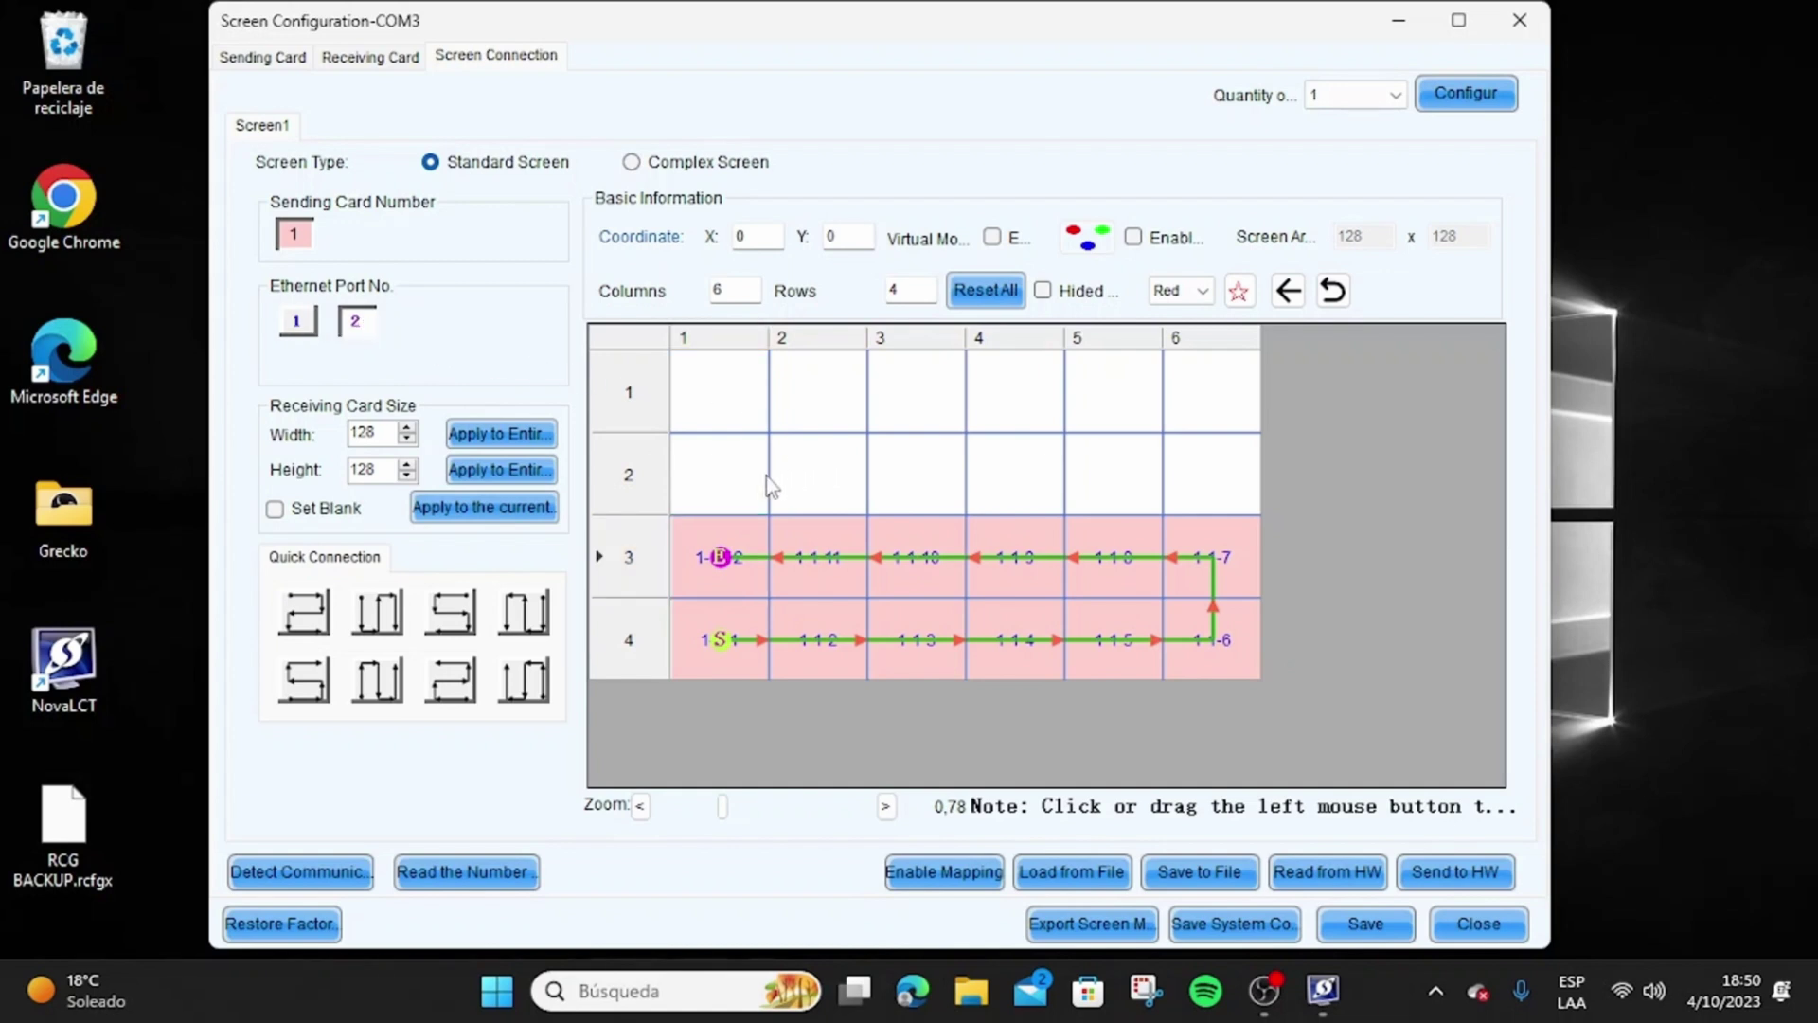
mouse_move(760, 489)
left_mouse_down()
mouse_move(741, 477)
mouse_move(1217, 483)
left_mouse_up()
mouse_move(1326, 426)
left_mouse_down()
mouse_move(1269, 394)
mouse_move(701, 407)
left_mouse_up()
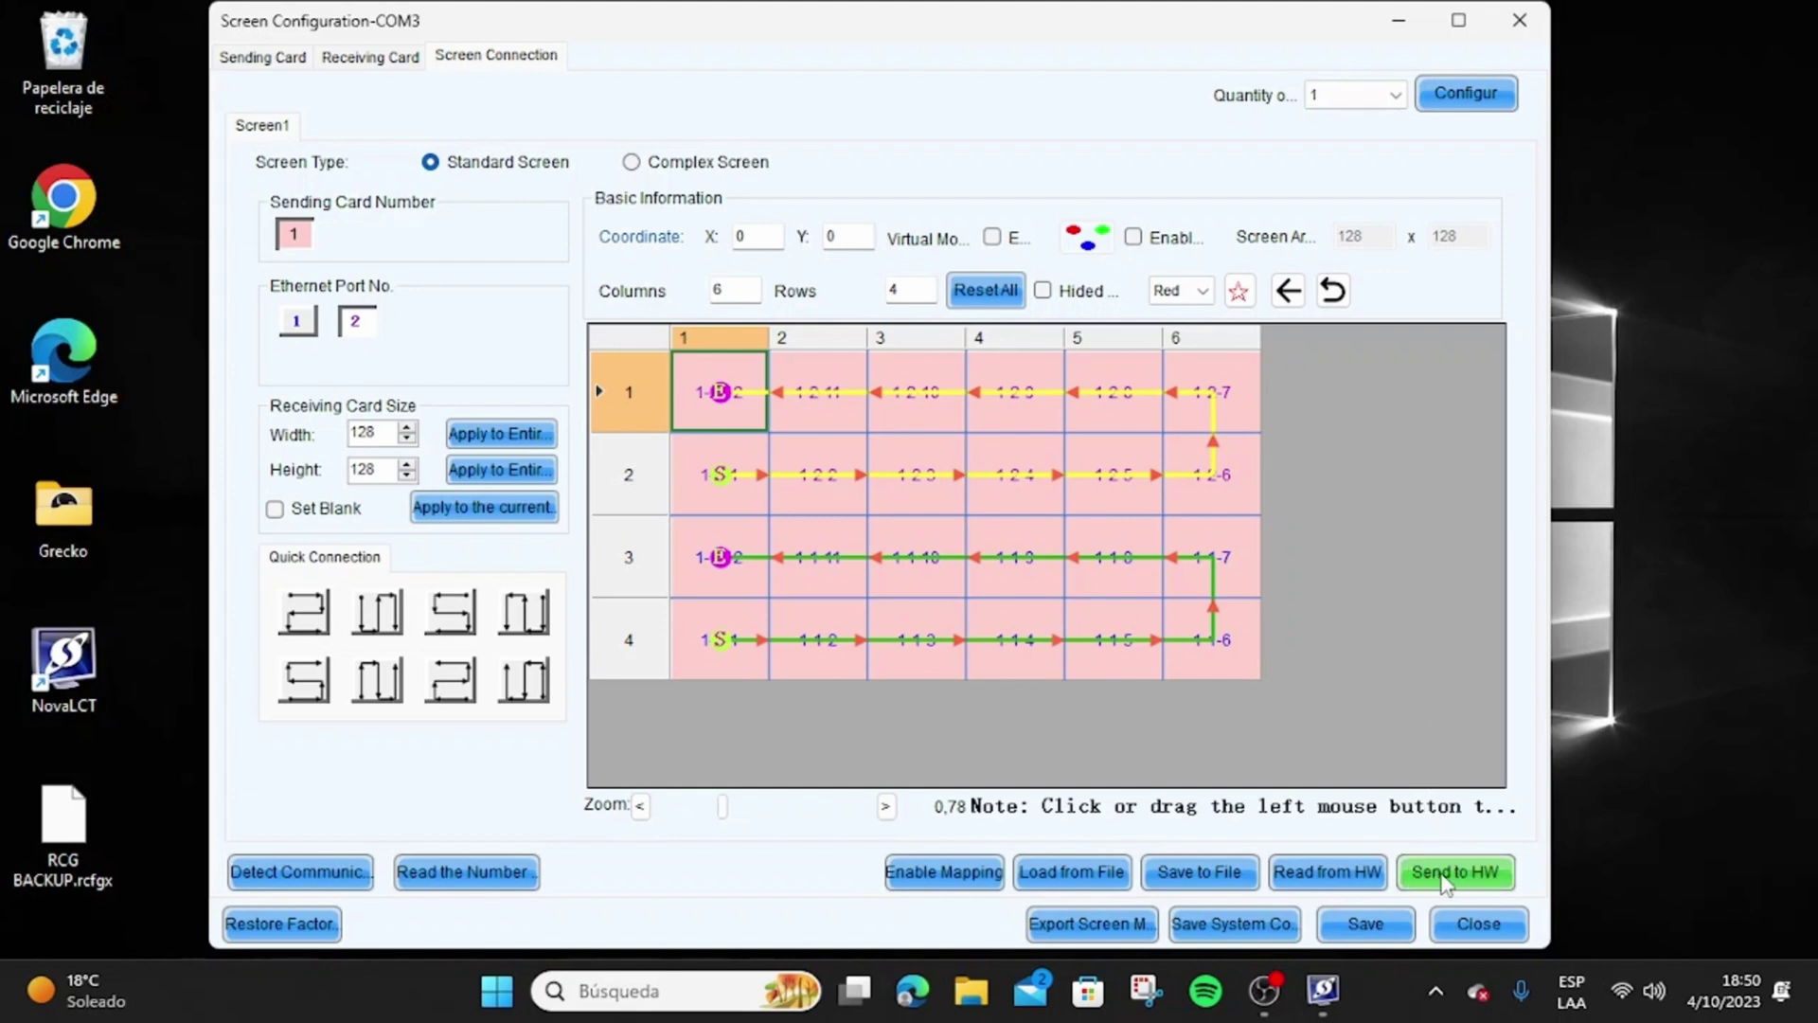
Send the 6×4 wiring map to the hardware, acknowledge success, and save it there.
left_click(1449, 871)
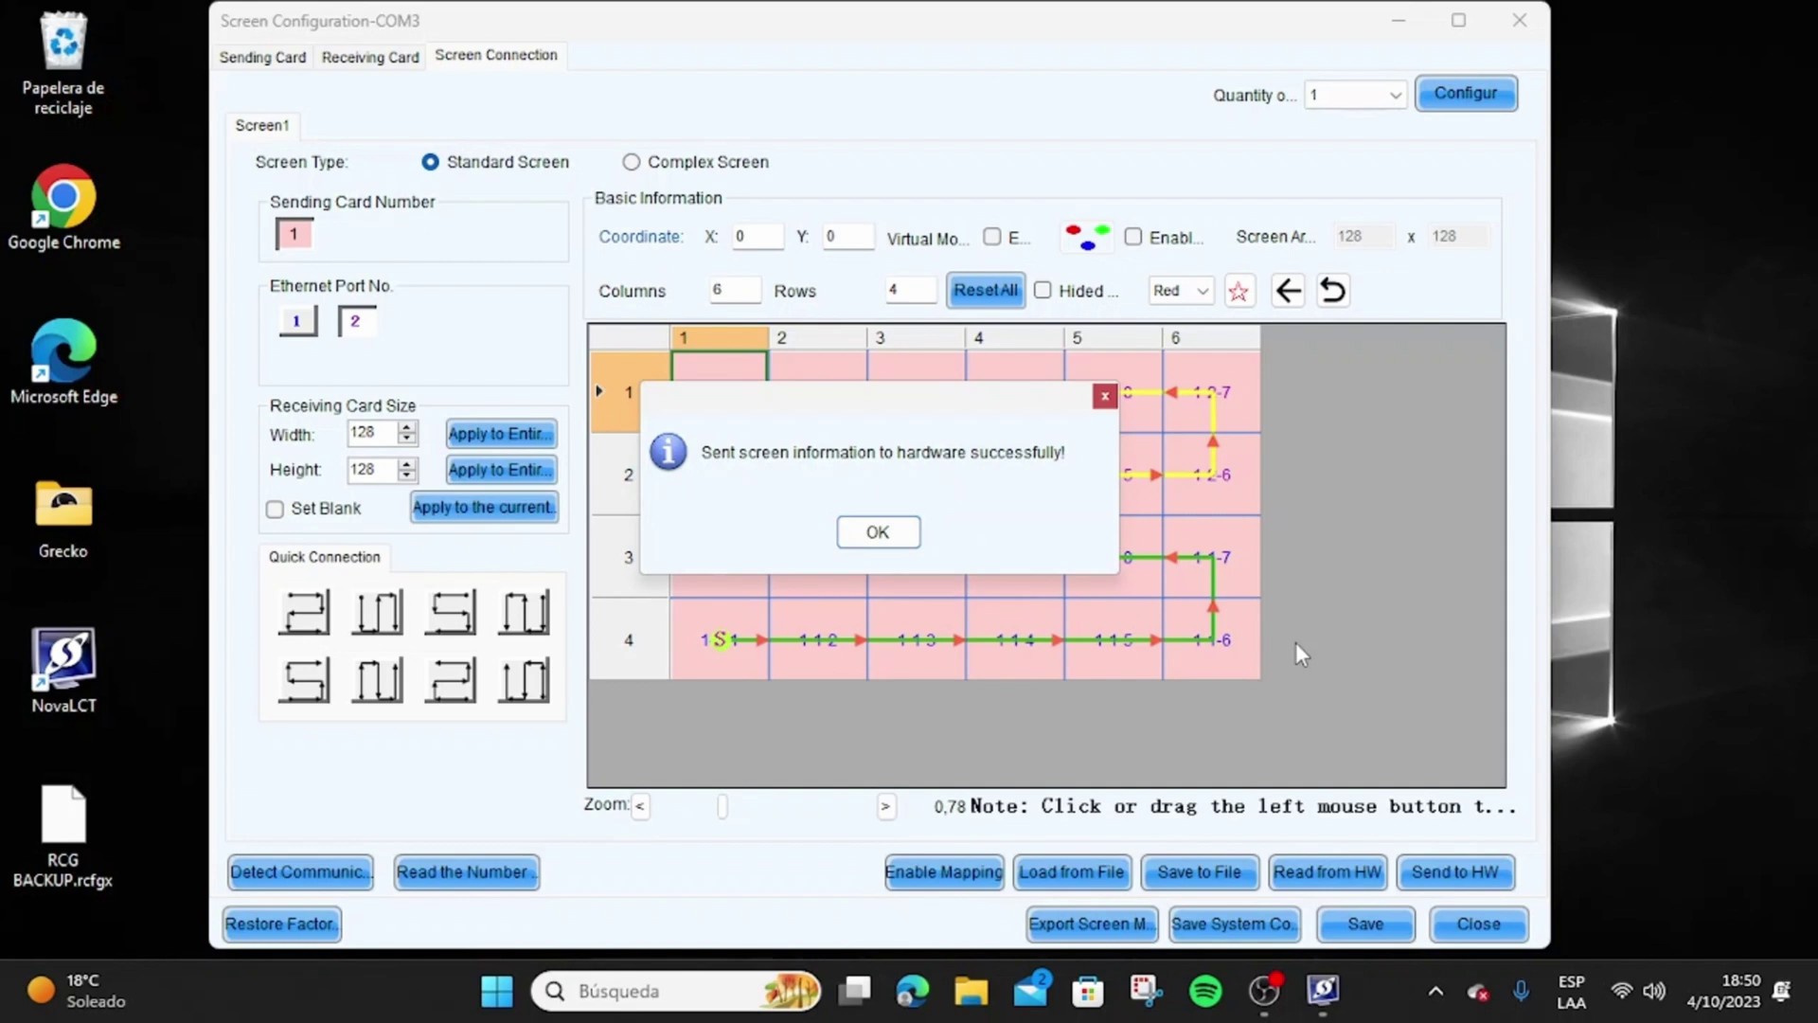
left_click(878, 532)
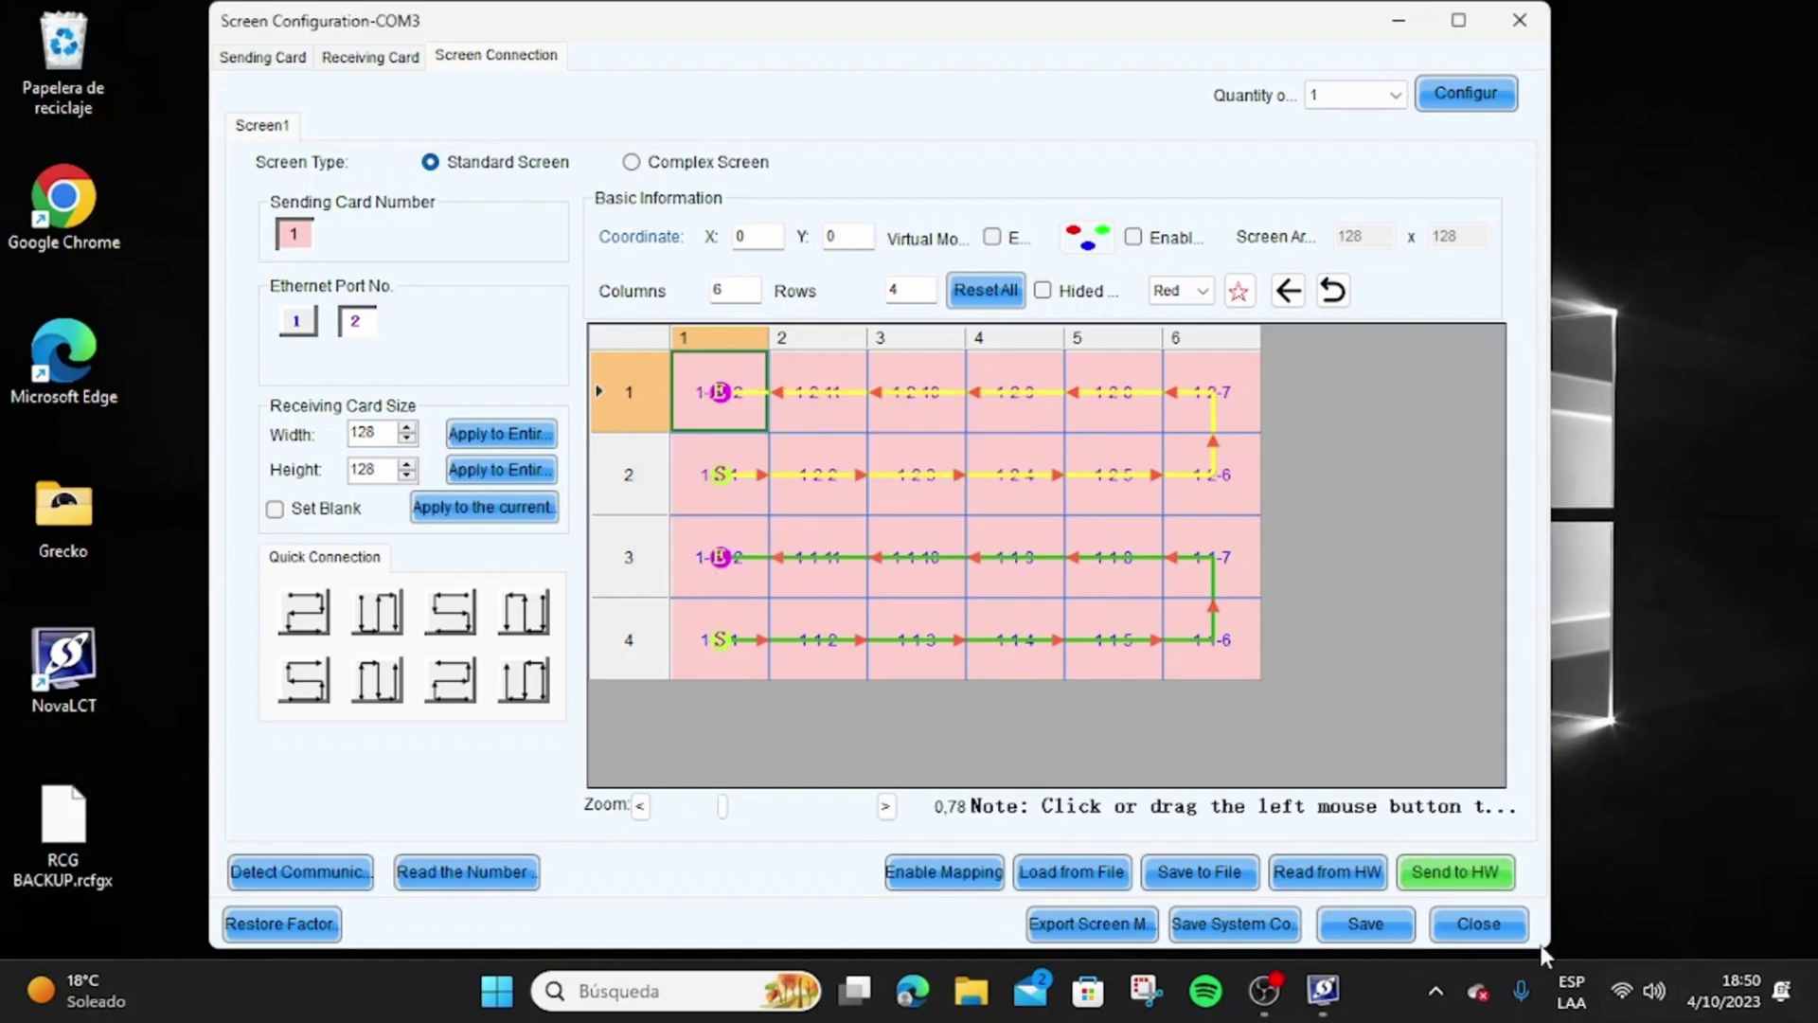
left_click(1367, 925)
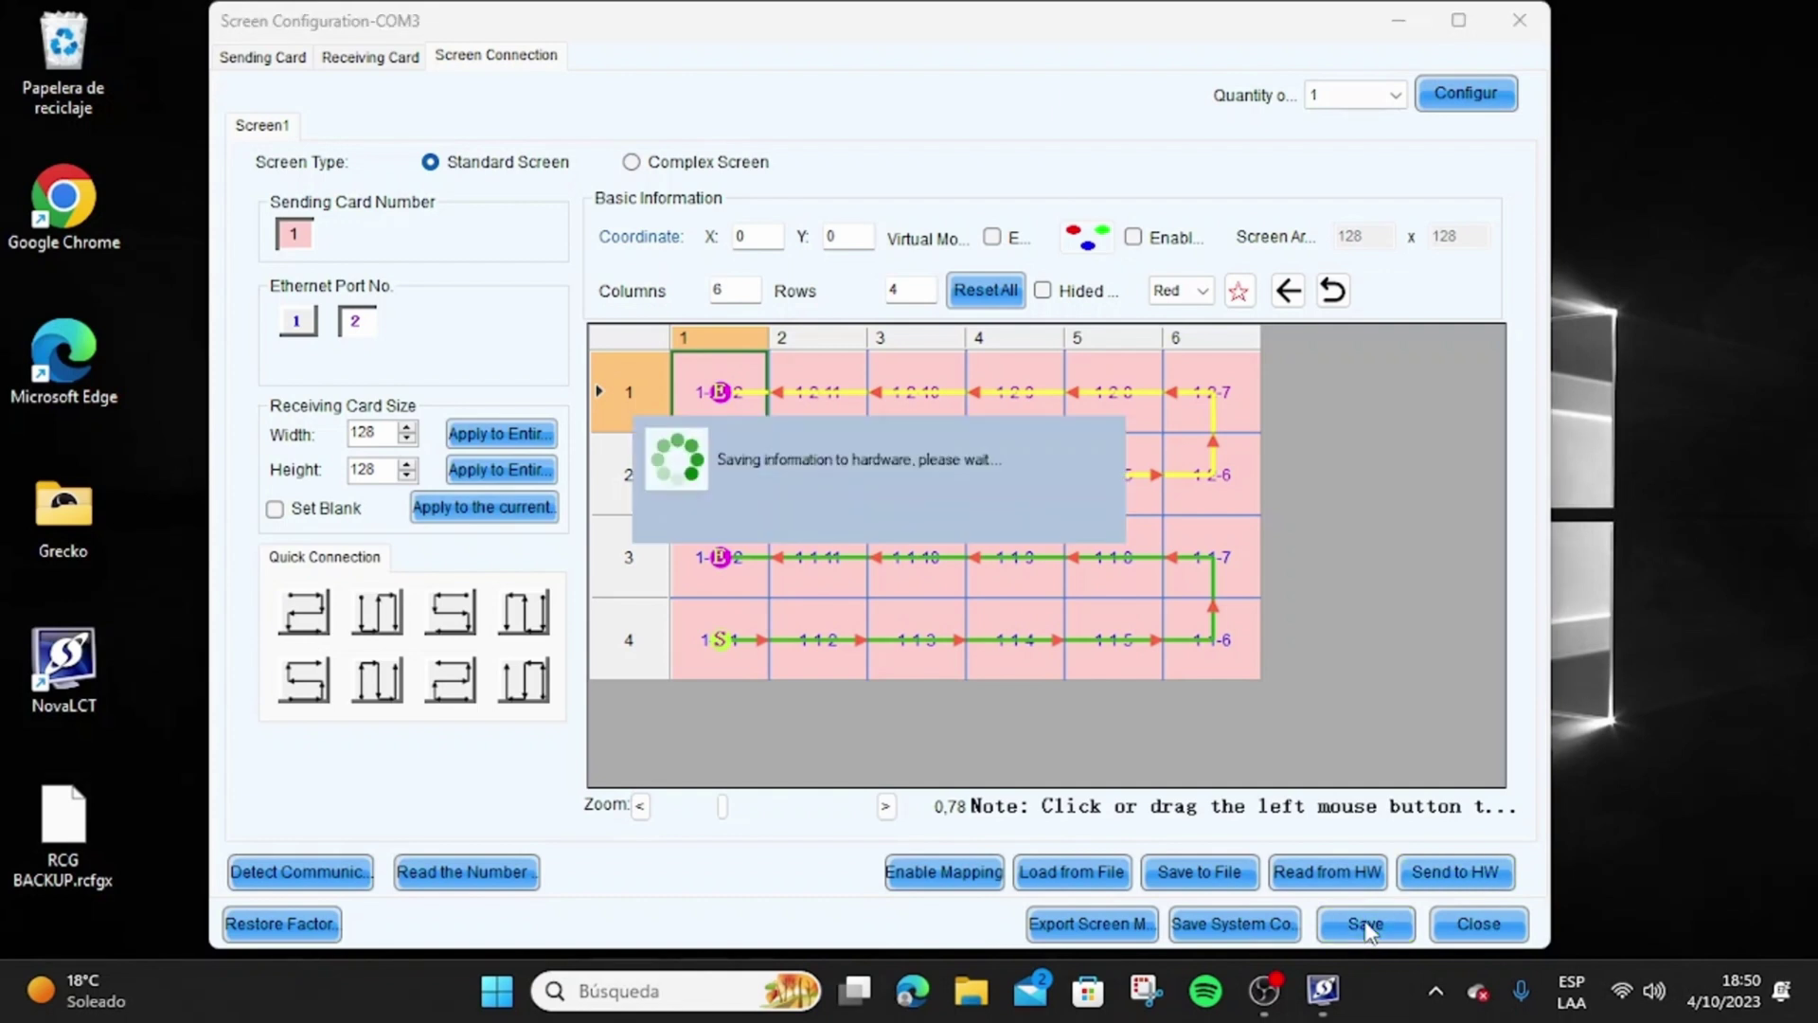